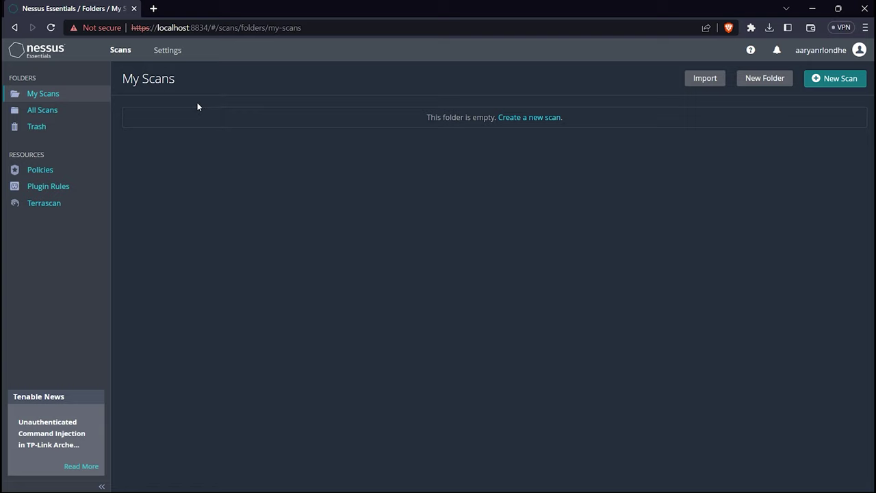
Review the Nessus About settings: overview, license utilization, software update options and frequencies, encryption password, and events.
{"action": "left_click", "coordinate": [167, 61]}
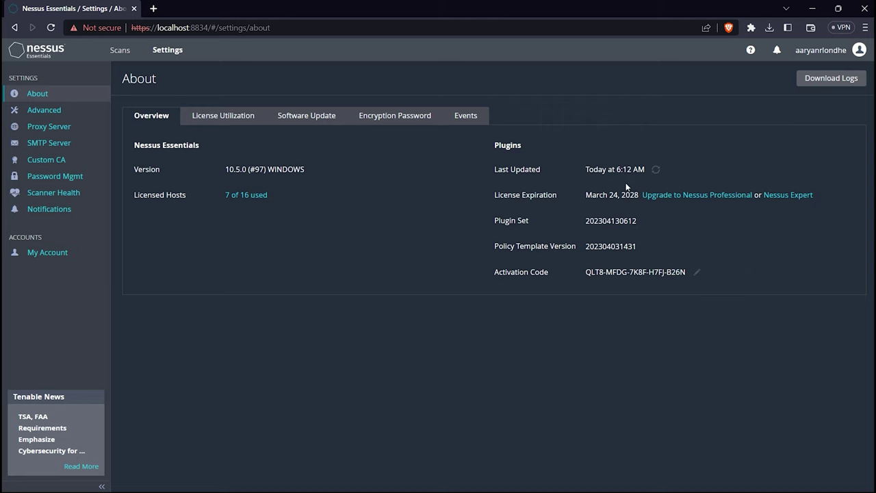
{"action": "left_click", "coordinate": [219, 117]}
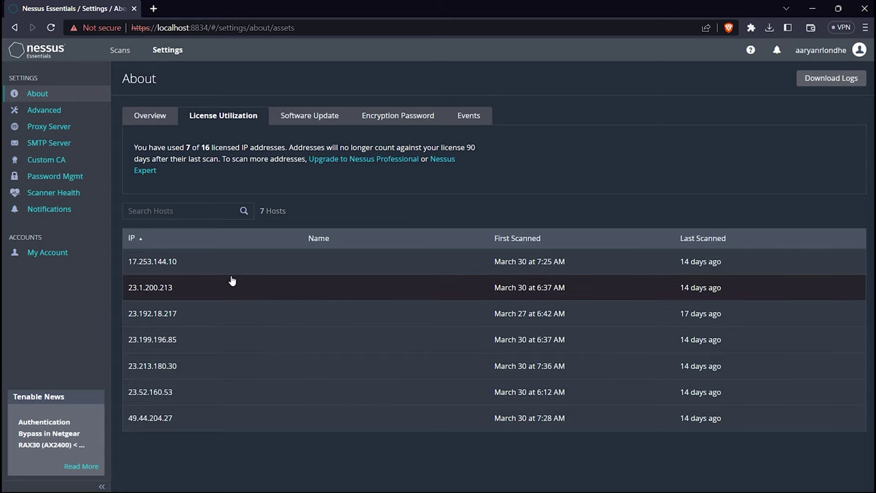
{"action": "left_click", "coordinate": [309, 115]}
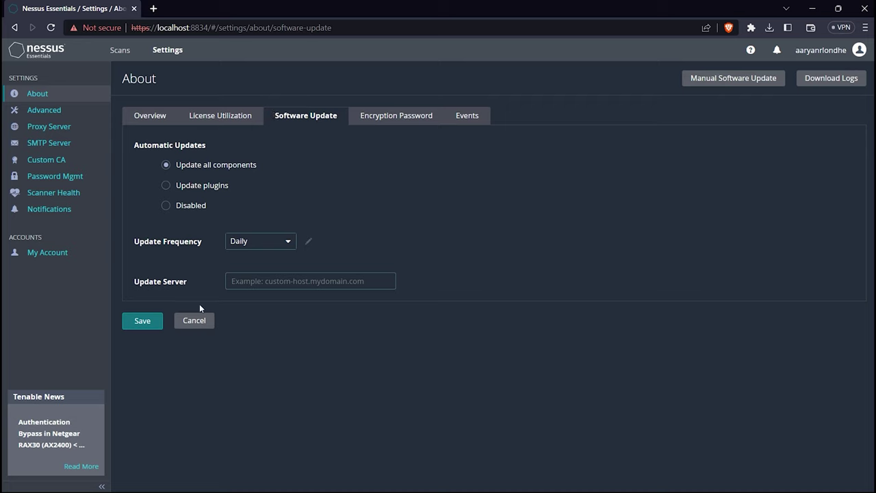
{"action": "left_click", "coordinate": [277, 244]}
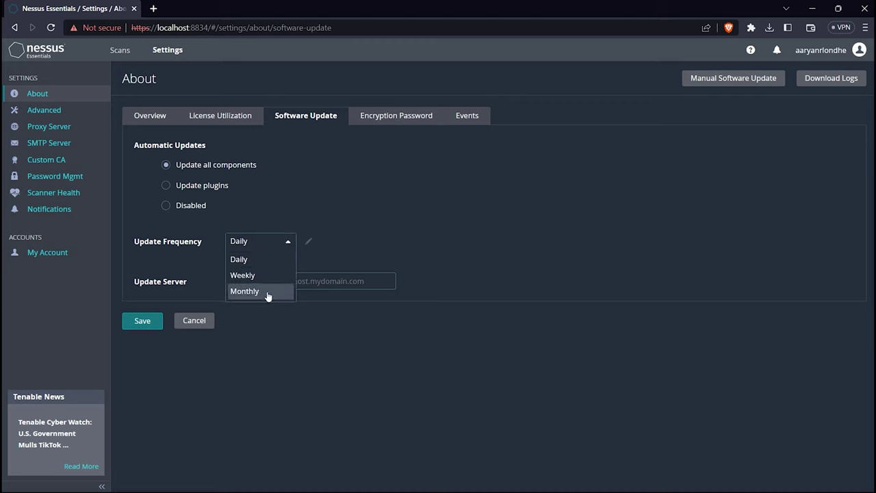
{"action": "left_click", "coordinate": [271, 248]}
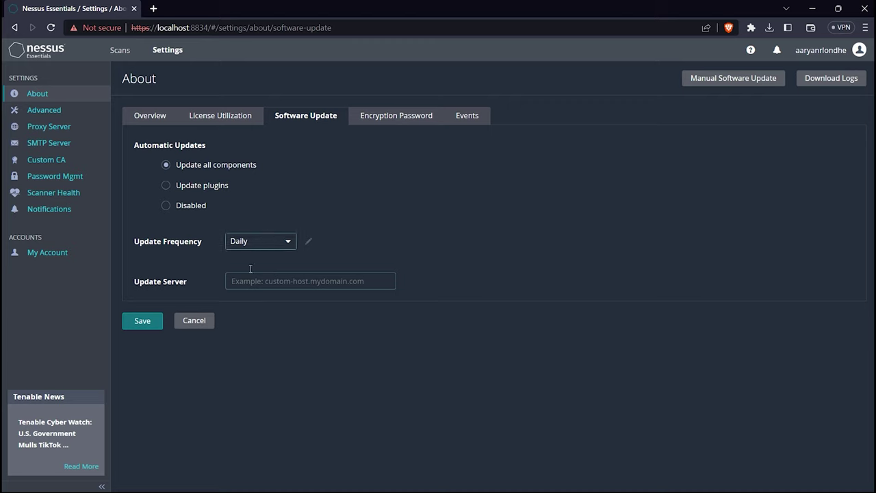
{"action": "left_click", "coordinate": [401, 116]}
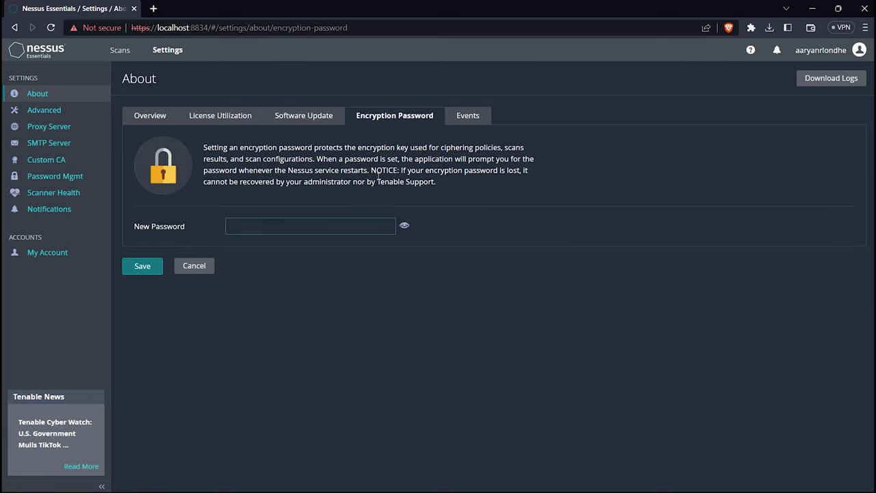
{"action": "left_click", "coordinate": [465, 116]}
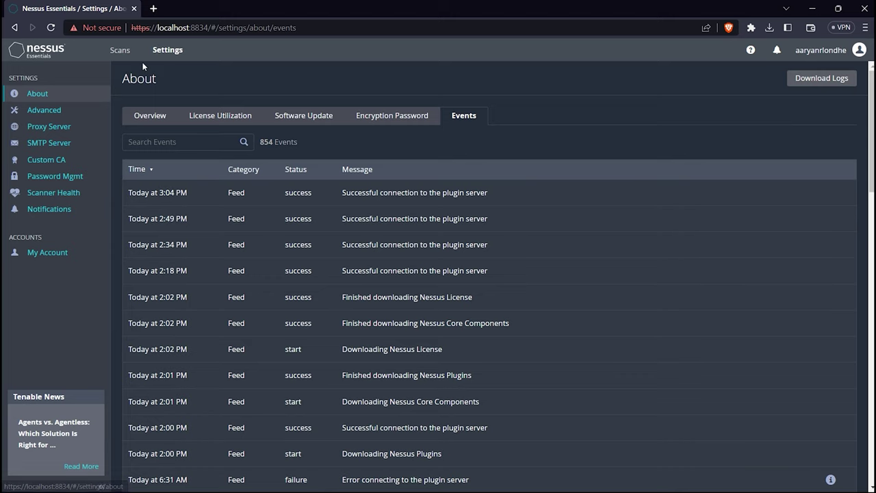
{"action": "left_click", "coordinate": [165, 52]}
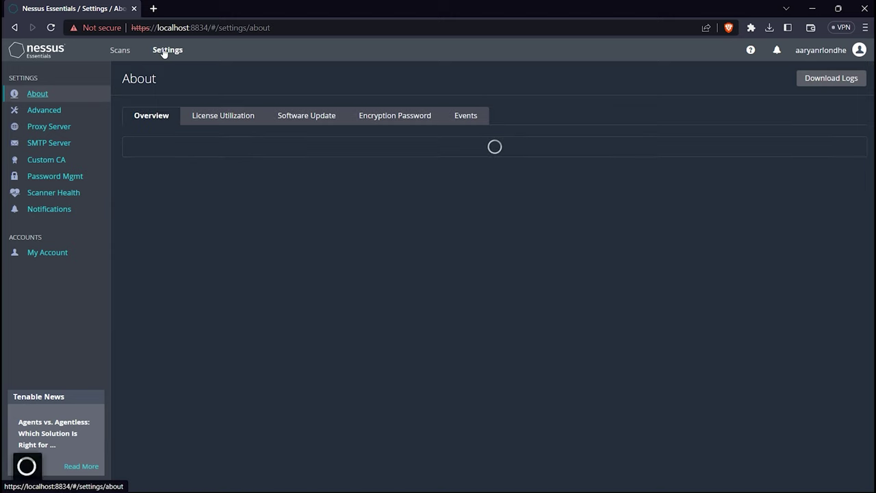
Look through the All Scans and Trash folders, ending in the My Scans folder.
{"action": "left_click", "coordinate": [129, 54]}
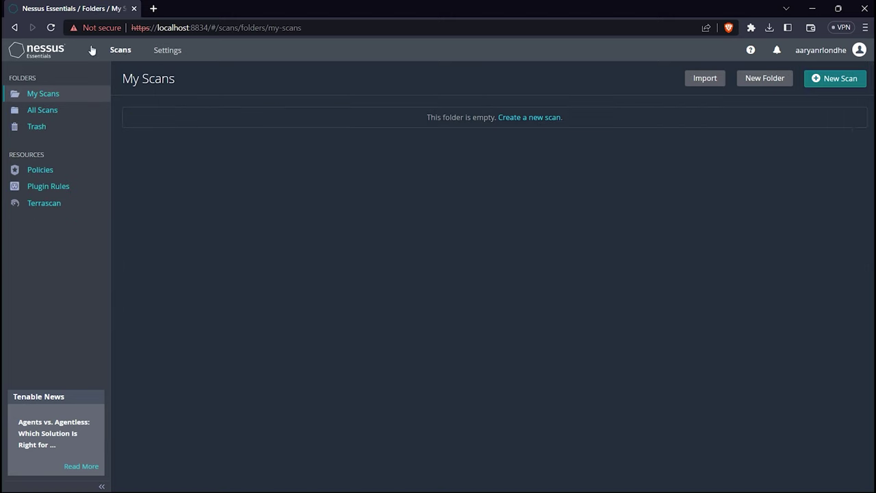
{"action": "left_click", "coordinate": [40, 114]}
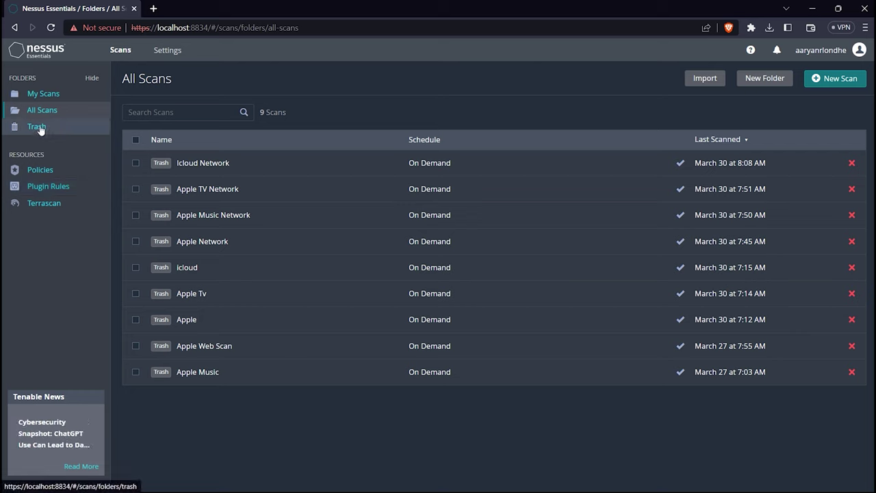
{"action": "left_click", "coordinate": [38, 128]}
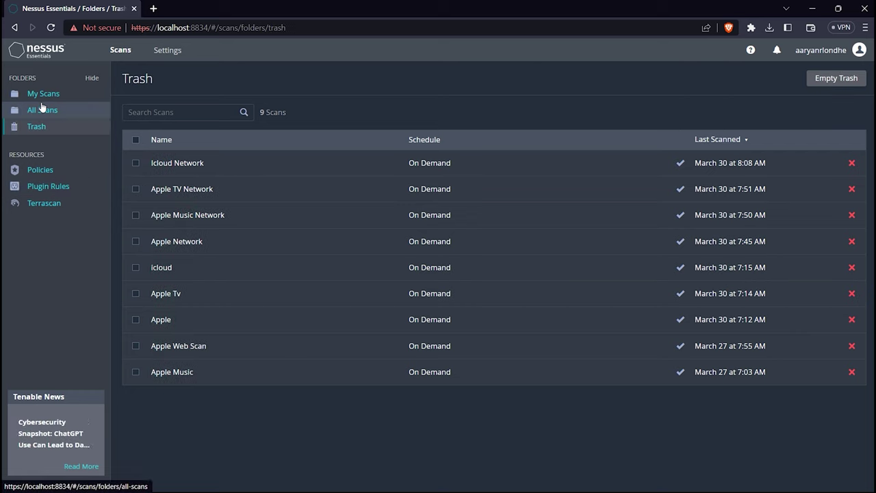
{"action": "left_click", "coordinate": [46, 93]}
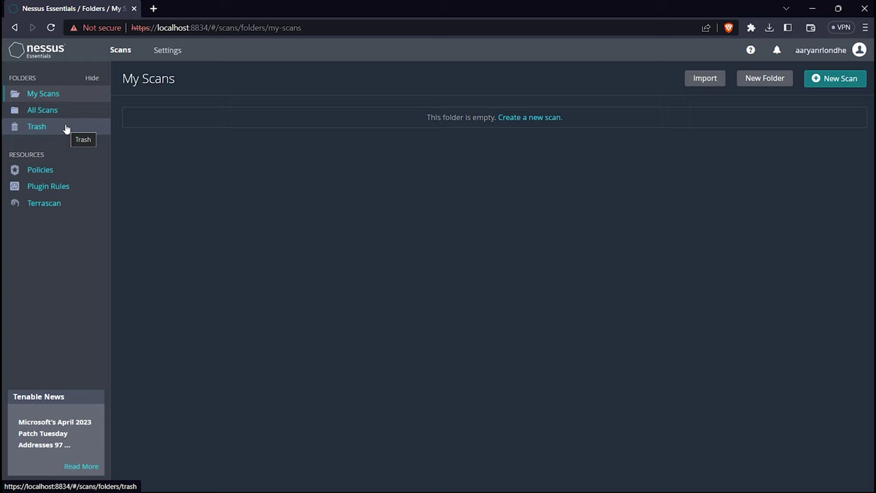
Examine the Policies page and look through the discovery, vulnerability and compliance templates available for a new policy.
{"action": "left_click", "coordinate": [51, 171]}
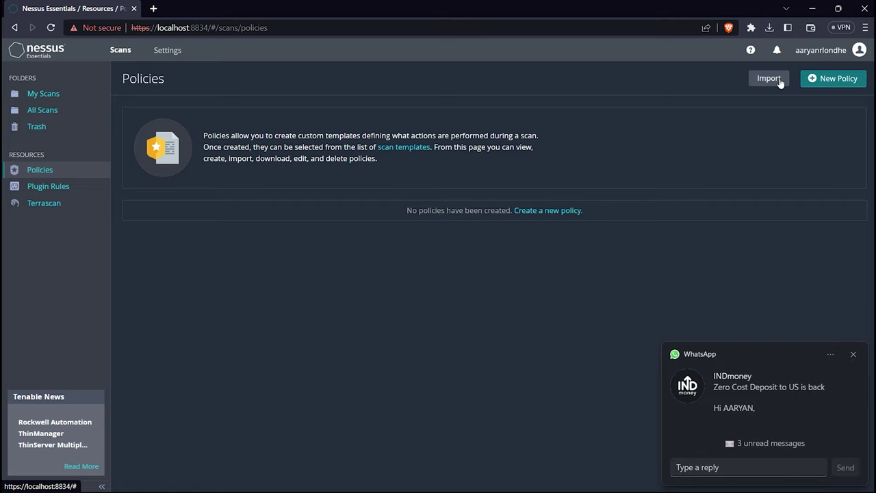
{"action": "left_click", "coordinate": [853, 354]}
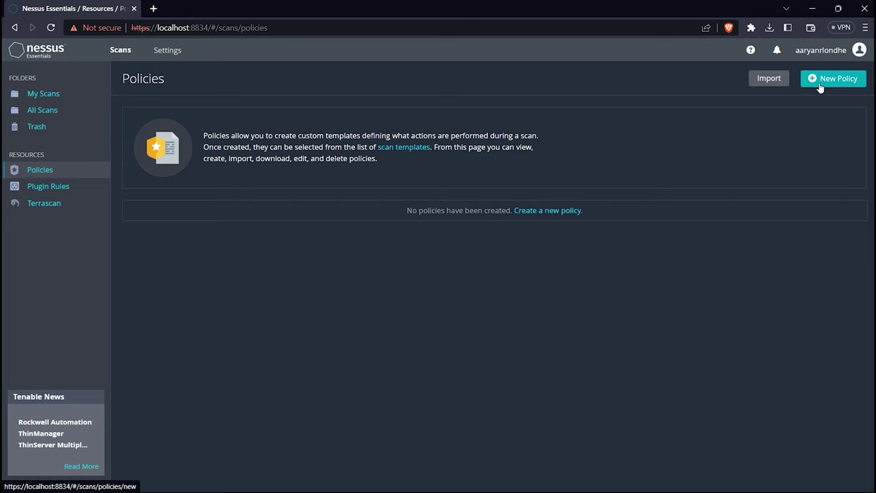
{"action": "left_click", "coordinate": [558, 212]}
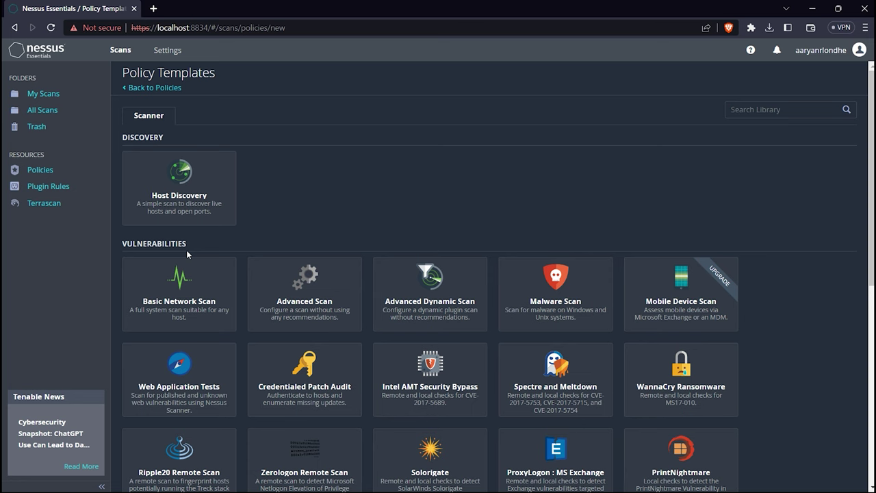
{"action": "scroll", "coordinate": [187, 250], "scroll_direction": "down", "scroll_amount": 3}
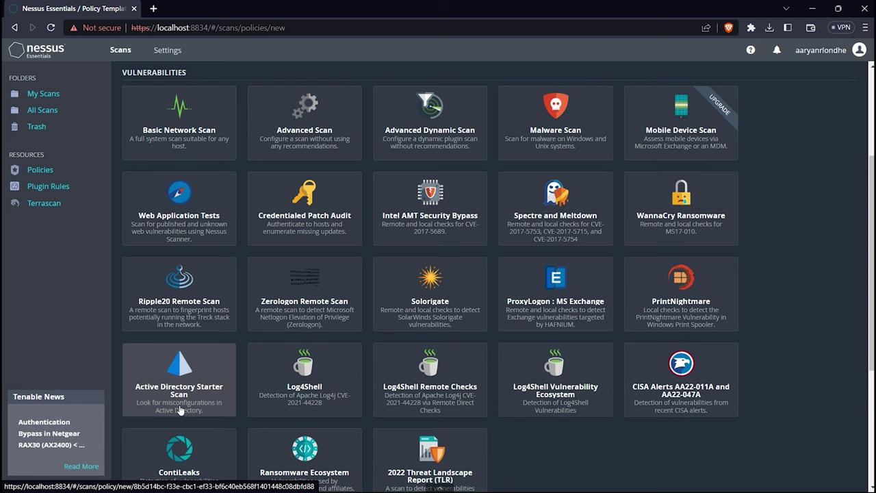
{"action": "scroll", "coordinate": [179, 409], "scroll_direction": "down", "scroll_amount": 3}
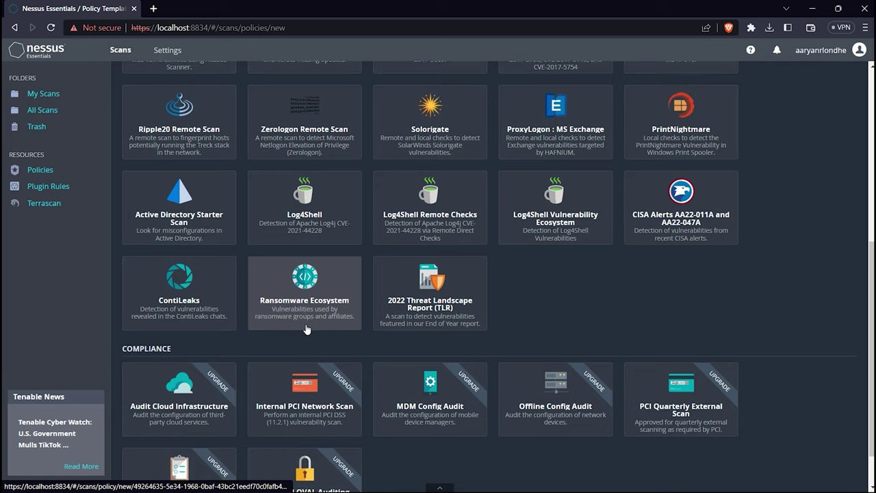
{"action": "scroll", "coordinate": [305, 325], "scroll_direction": "down", "scroll_amount": 1}
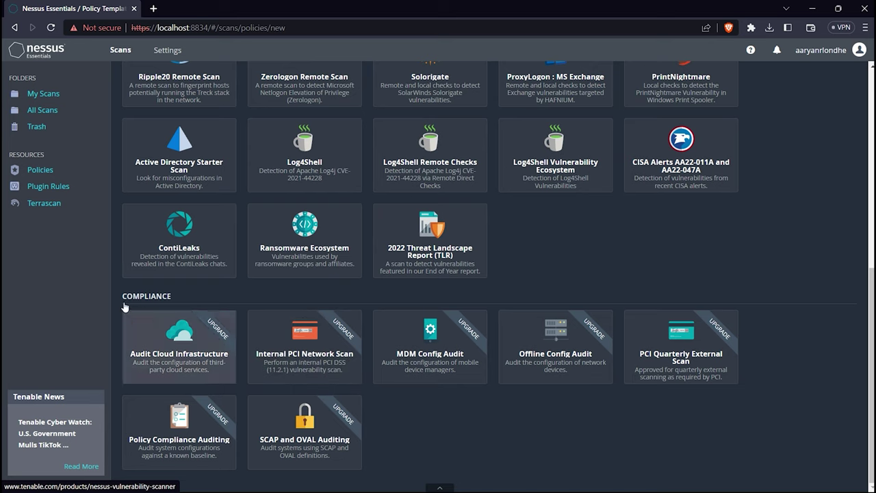
Inspect the new plugin rule form without adding a rule, and view the Terrascan page.
{"action": "left_click", "coordinate": [53, 186]}
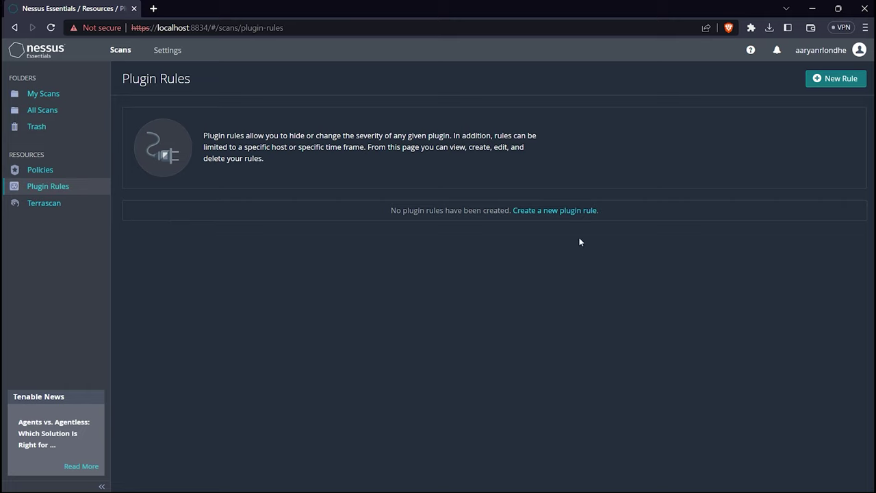
{"action": "left_click", "coordinate": [552, 211]}
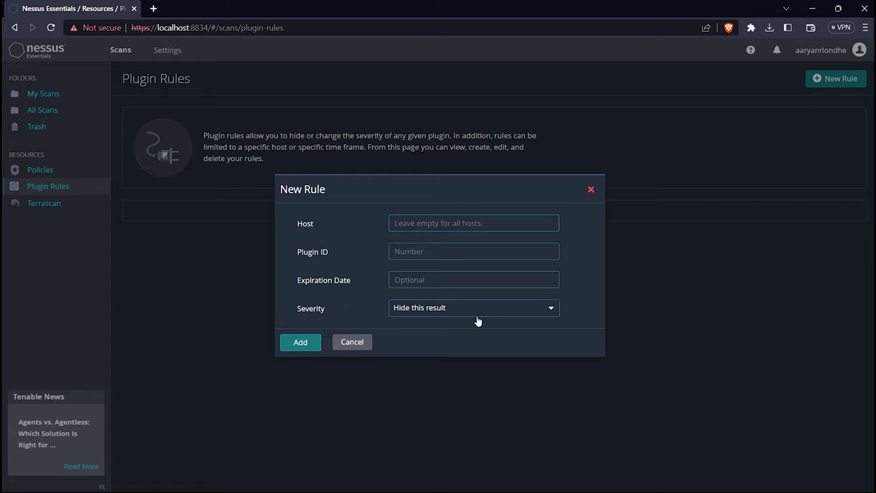
{"action": "left_click", "coordinate": [591, 192]}
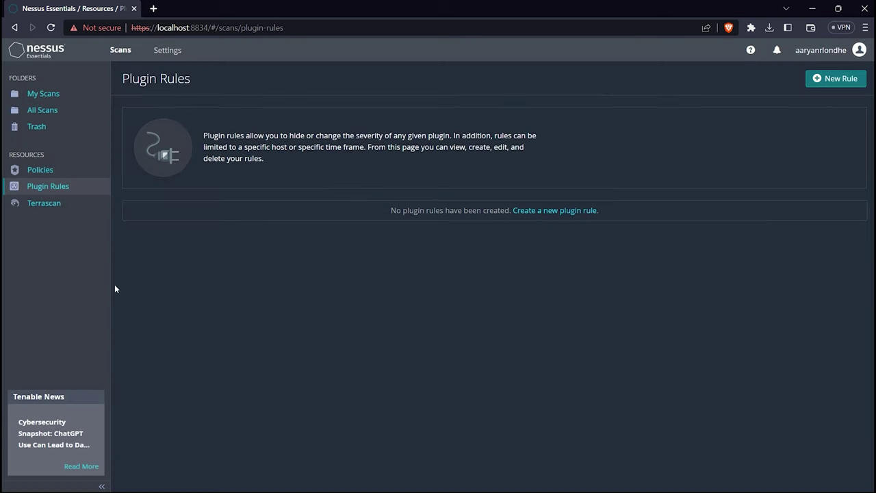
{"action": "left_click", "coordinate": [44, 203]}
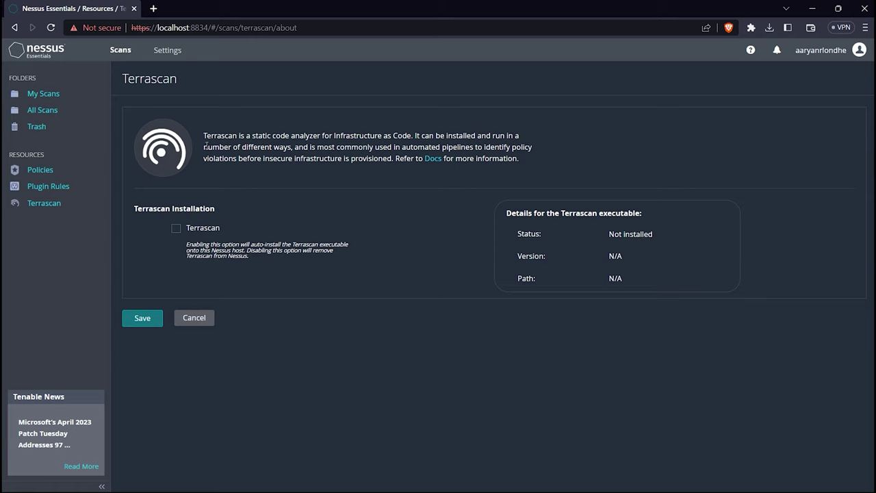
Start a new scan in My Scans using the Web Application Tests template.
{"action": "left_click", "coordinate": [60, 94]}
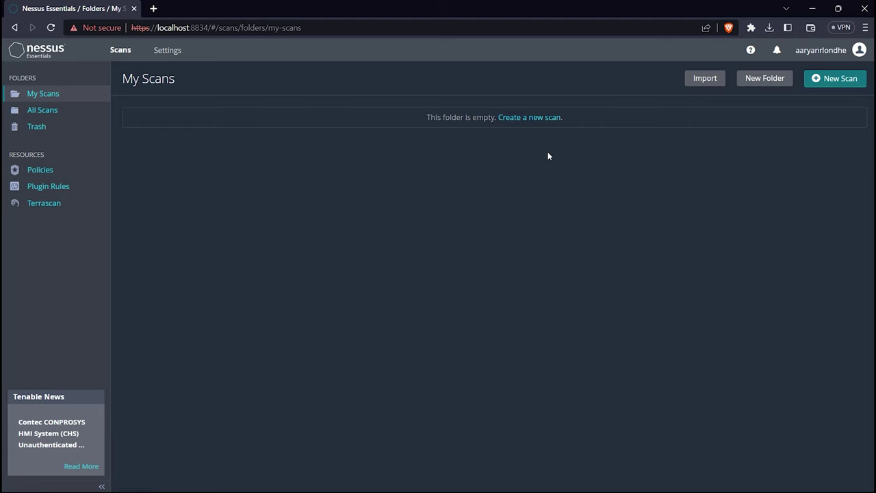
{"action": "left_click", "coordinate": [832, 80]}
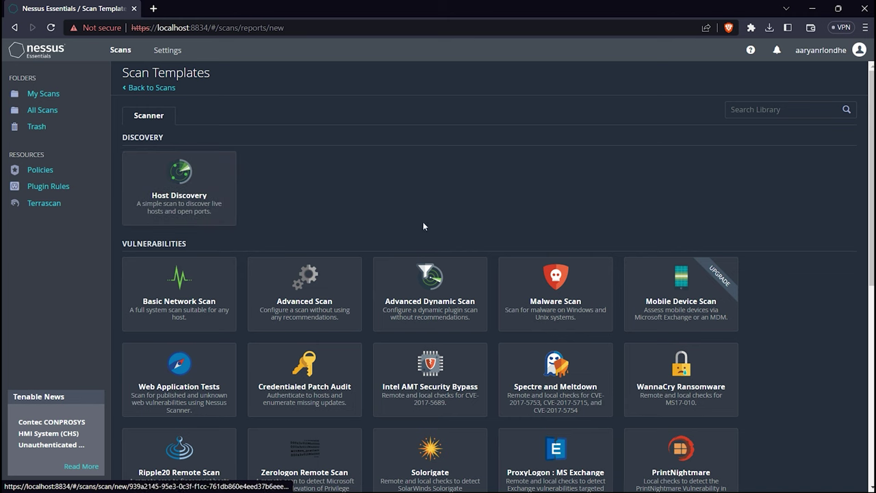
{"action": "scroll", "coordinate": [481, 334], "scroll_direction": "down", "scroll_amount": 1}
{"action": "scroll", "coordinate": [482, 334], "scroll_direction": "down", "scroll_amount": 3}
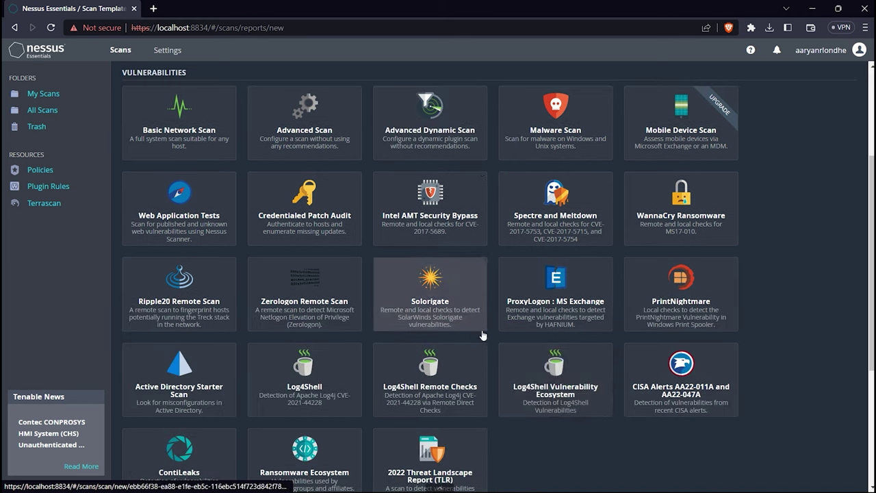
{"action": "scroll", "coordinate": [235, 297], "scroll_direction": "up", "scroll_amount": 3}
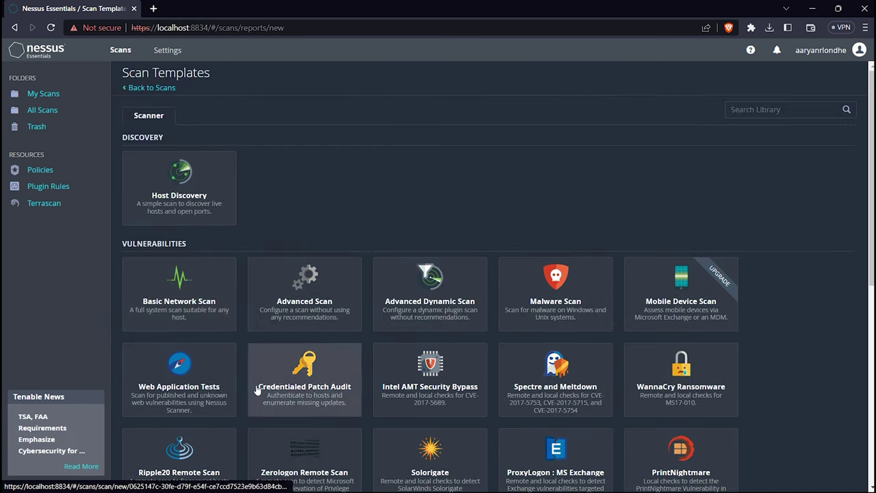
{"action": "left_click", "coordinate": [187, 405]}
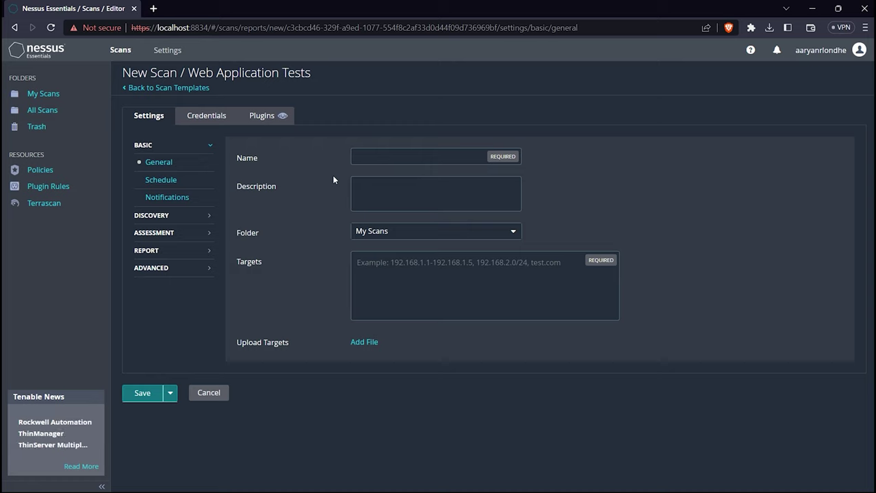
Name the scan "Vulnweb" and enter the description "It is a practise scan".
{"action": "left_click", "coordinate": [349, 155]}
{"action": "type", "text": "Vulnweb"}
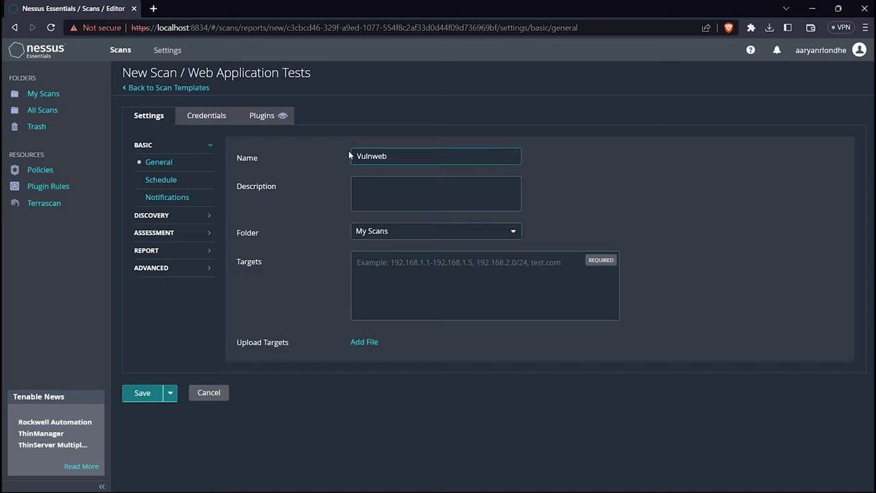
{"action": "left_click", "coordinate": [369, 187]}
{"action": "type", "text": "I"}
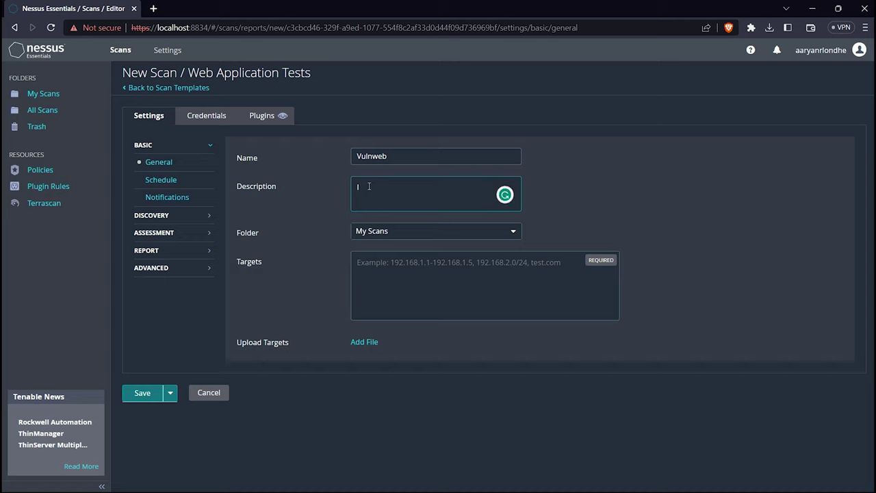
{"action": "type", "text": "t is an"}
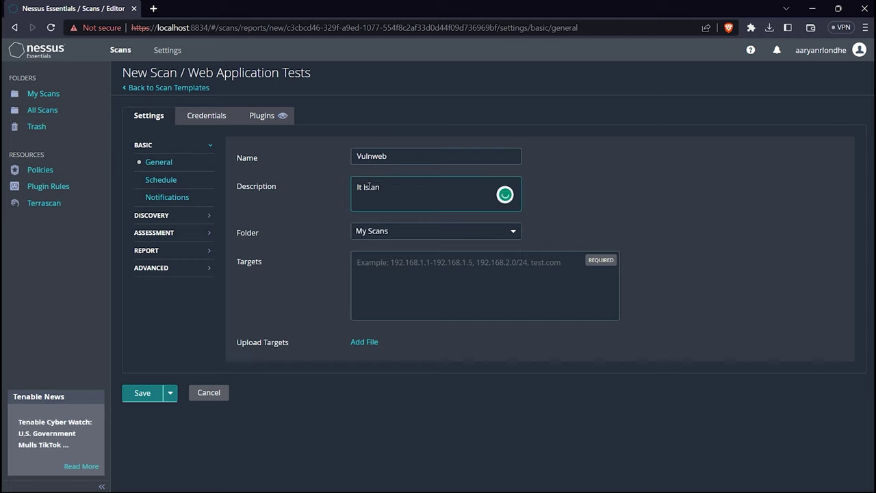
{"action": "key", "text": "BackSpace"}
{"action": "type", "text": "practise scan"}
Select My Scans as the scan's folder and correct the description's spelling to "It is a practice scan".
{"action": "left_click", "coordinate": [388, 231]}
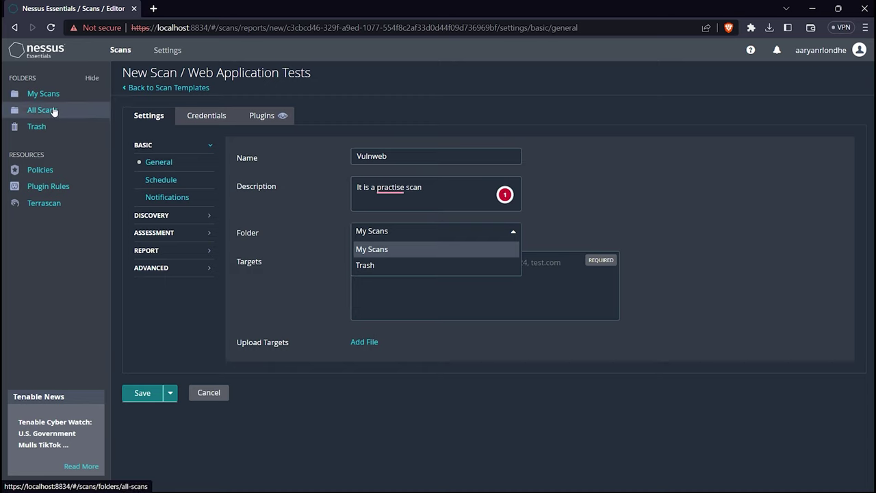
{"action": "left_click", "coordinate": [381, 250]}
{"action": "mouse_move", "coordinate": [390, 188]}
{"action": "left_click", "coordinate": [400, 217]}
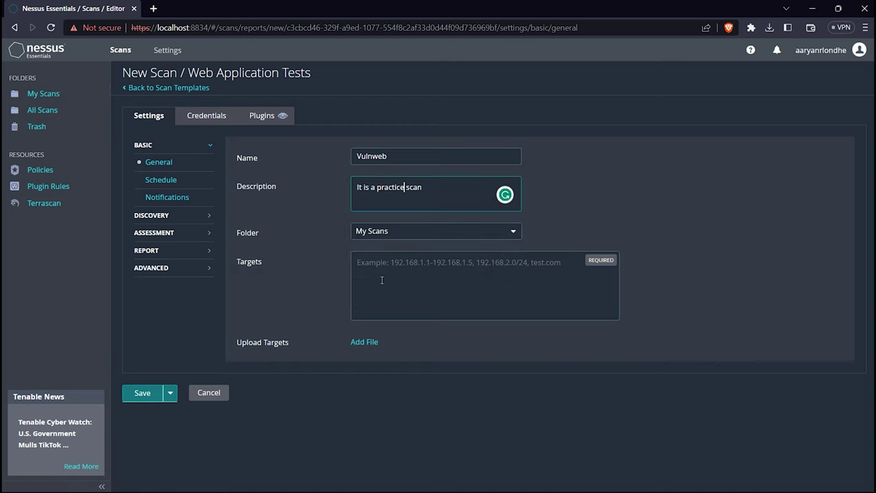
Open the notification settings from the WhatsApp pop-up that appears over the scan form.
{"action": "left_click", "coordinate": [393, 285]}
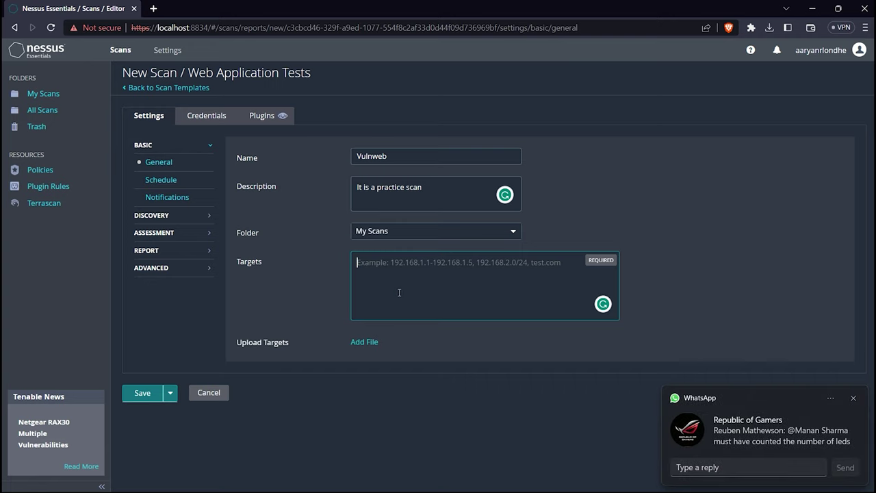
{"action": "left_click", "coordinate": [830, 398]}
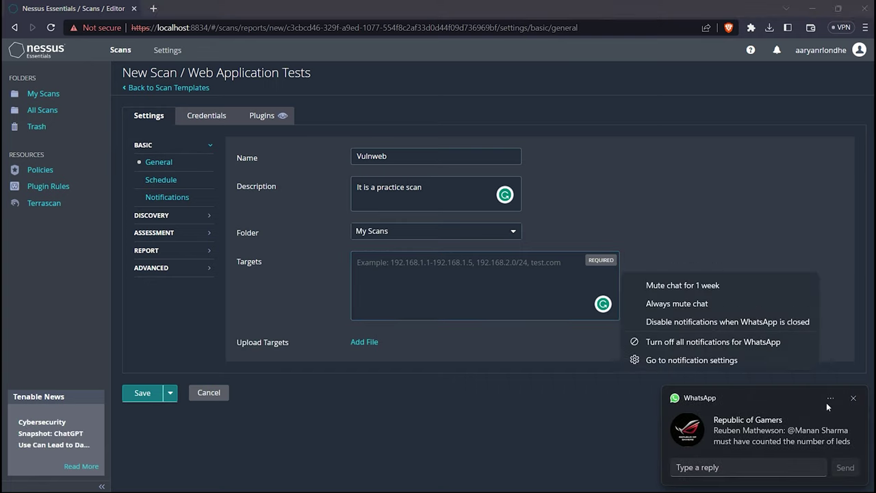
{"action": "left_click", "coordinate": [712, 360]}
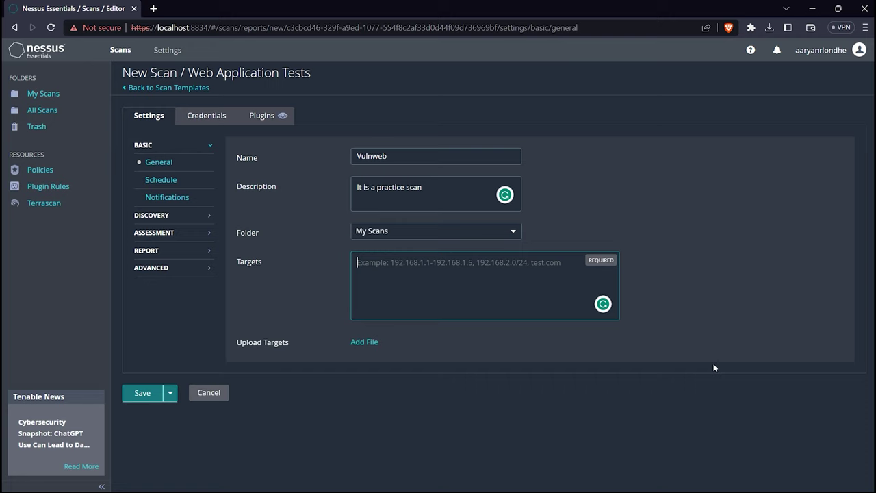
{"action": "mouse_move", "coordinate": [558, 487]}
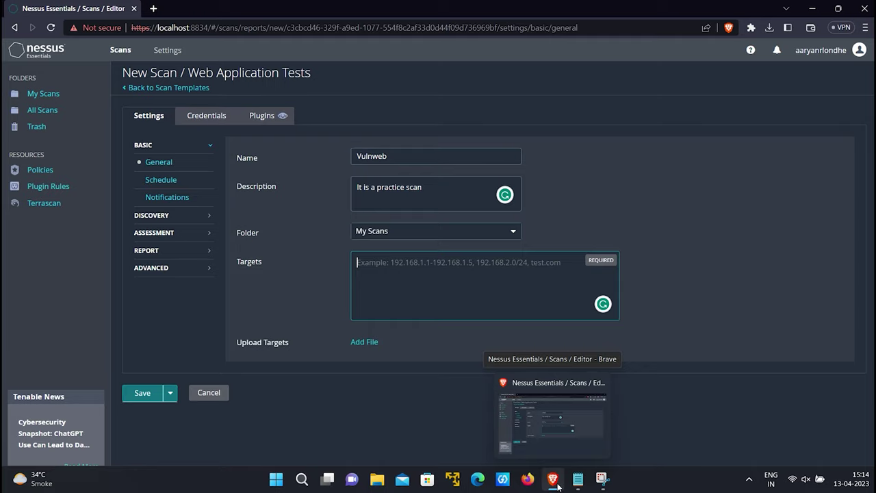
{"action": "left_click", "coordinate": [559, 479]}
{"action": "left_click", "coordinate": [553, 479]}
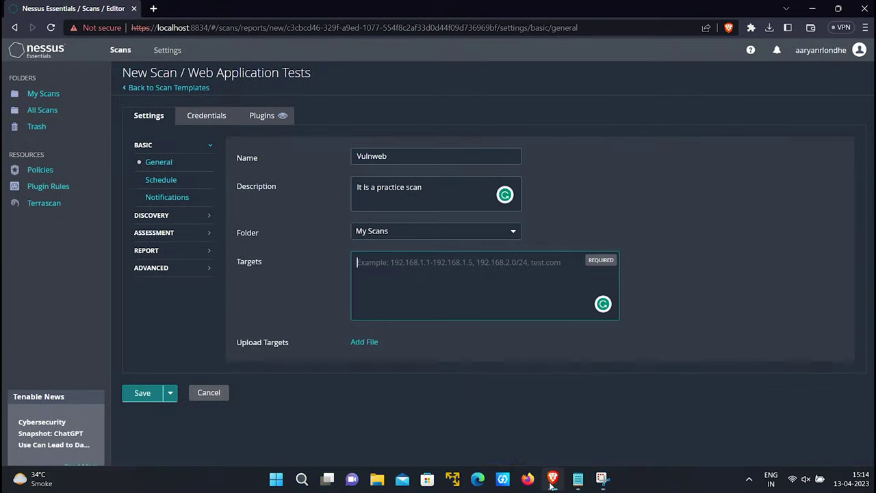
{"action": "left_click", "coordinate": [154, 8]}
{"action": "type", "text": "vuln"}
{"action": "key", "text": "Return"}
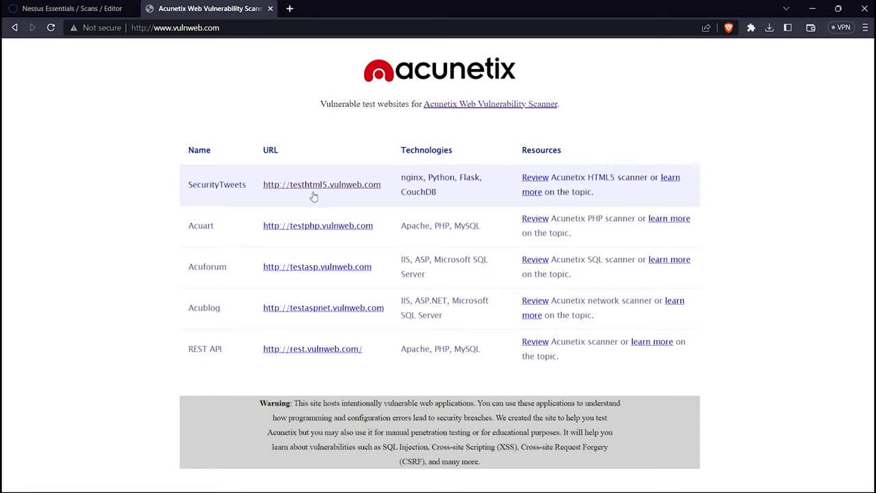
{"action": "left_click", "coordinate": [318, 188]}
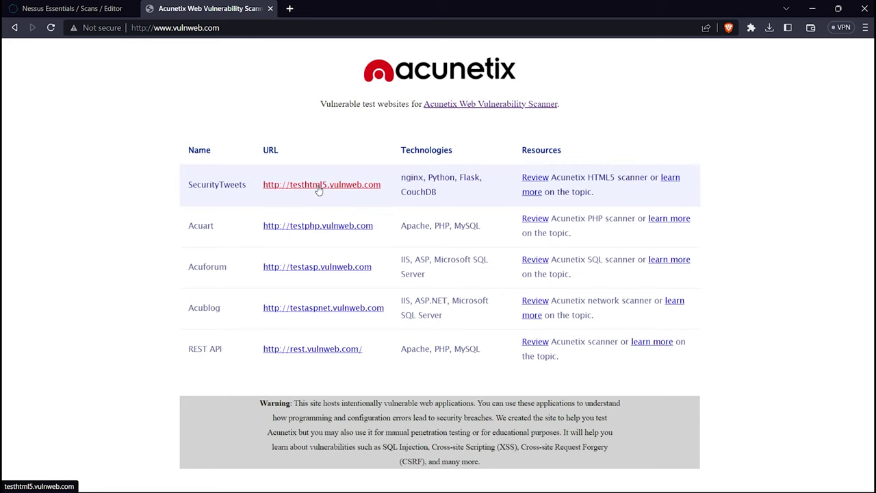
Copy the site's host address into the scan's Targets as testhtml5.vulnweb.com, without the trailing slash, and close the site.
{"action": "left_click_drag", "start_coordinate": [238, 27], "coordinate": [154, 29]}
{"action": "key", "text": "ctrl+c"}
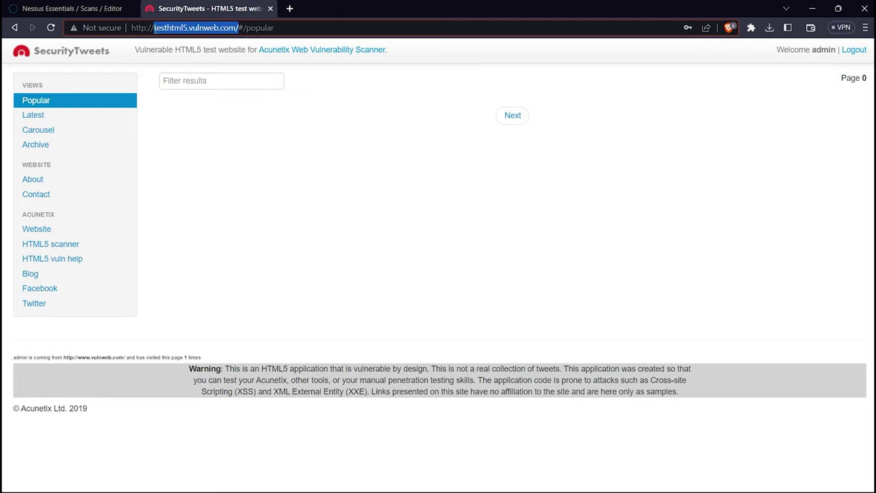
{"action": "left_click", "coordinate": [270, 8]}
{"action": "left_click", "coordinate": [454, 291]}
{"action": "key", "text": "ctrl+v"}
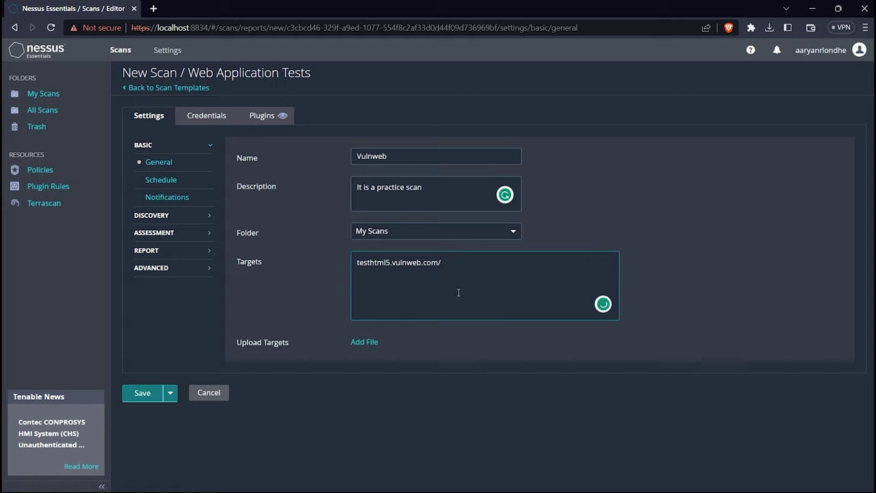
{"action": "key", "text": "BackSpace"}
Add an HTTP plaintext authentication credential to the scan.
{"action": "left_click", "coordinate": [208, 117]}
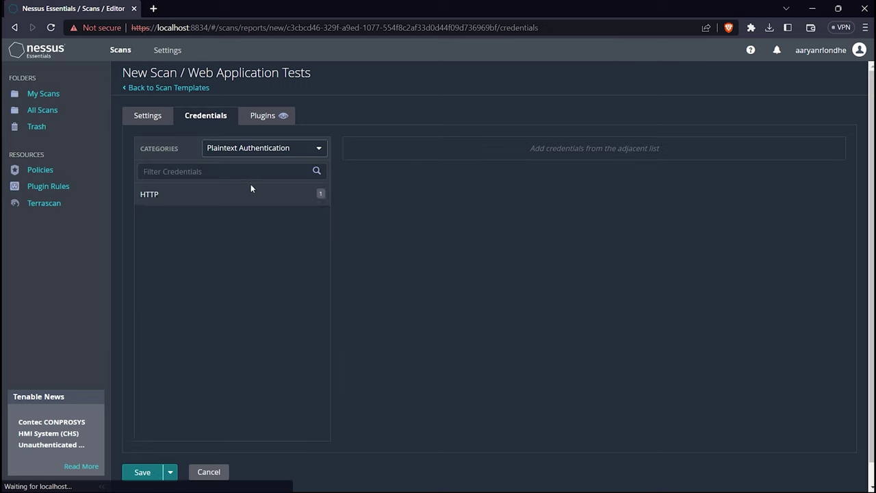
{"action": "left_click", "coordinate": [197, 206]}
{"action": "scroll", "coordinate": [334, 175], "scroll_direction": "up", "scroll_amount": 2}
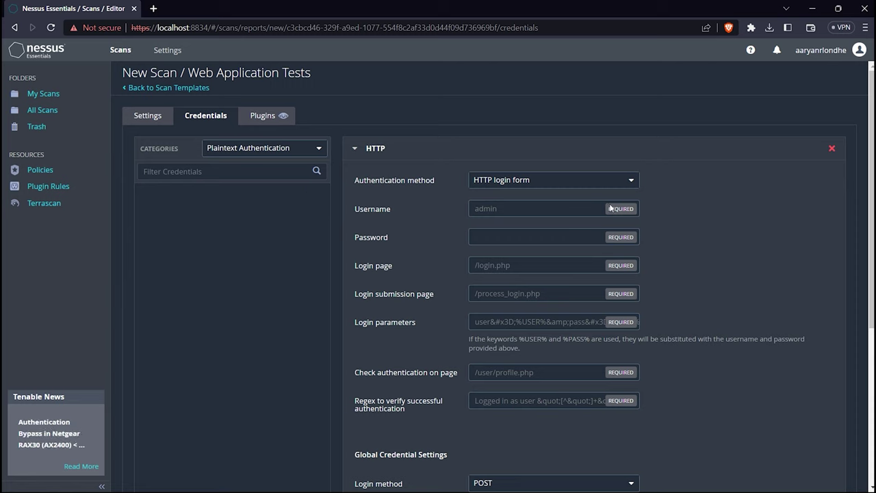
Try Automatic authentication as the HTTP credential's method and return it to HTTP login form.
{"action": "left_click", "coordinate": [511, 194]}
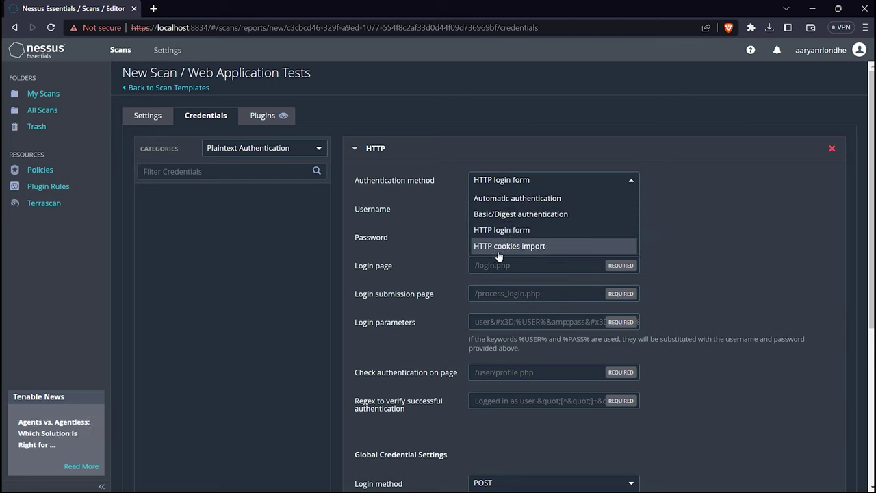
{"action": "left_click", "coordinate": [489, 198]}
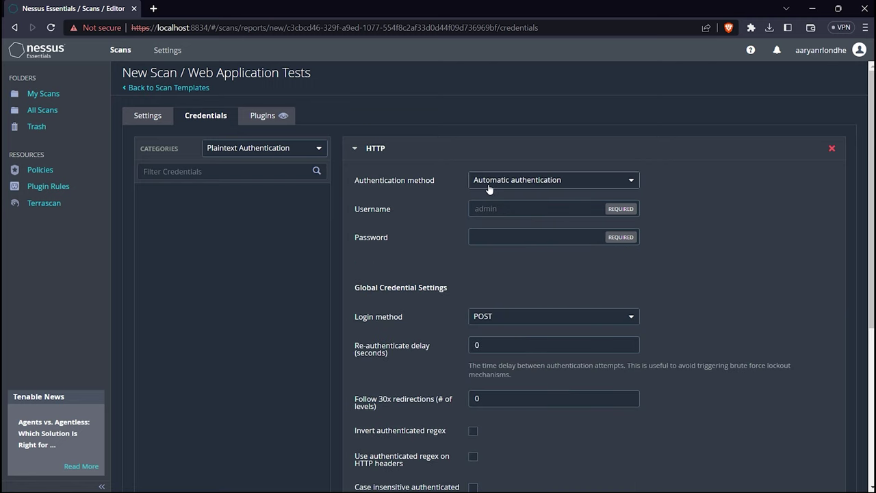
{"action": "left_click", "coordinate": [489, 180]}
{"action": "left_click", "coordinate": [504, 228]}
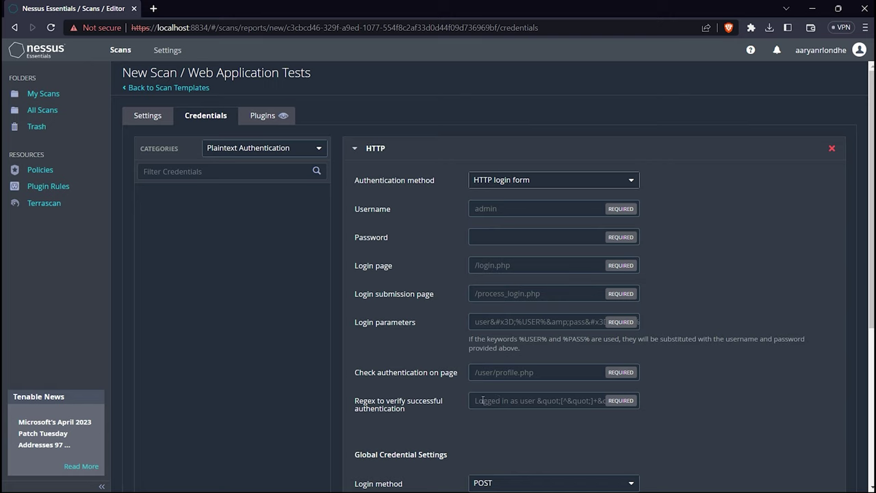
Examine the HTTP credential's login form fields and the login method options in Global Credential Settings.
{"action": "scroll", "coordinate": [448, 426], "scroll_direction": "down", "scroll_amount": 3}
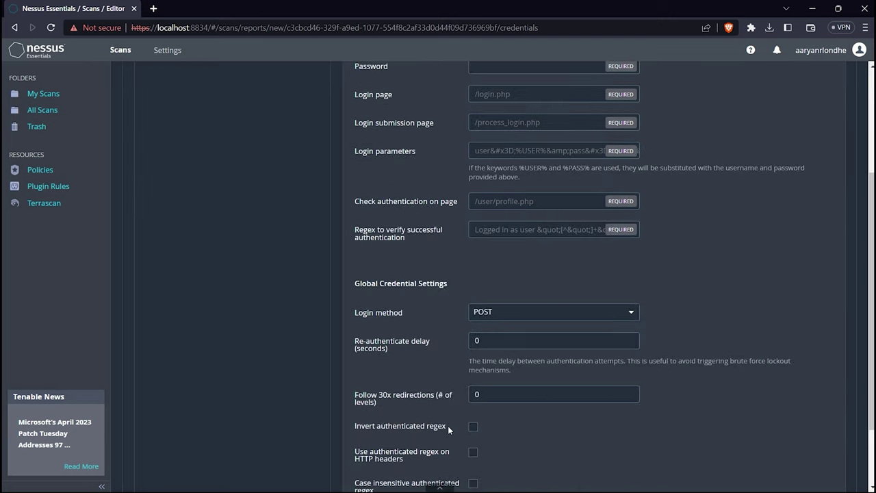
{"action": "left_click", "coordinate": [486, 313]}
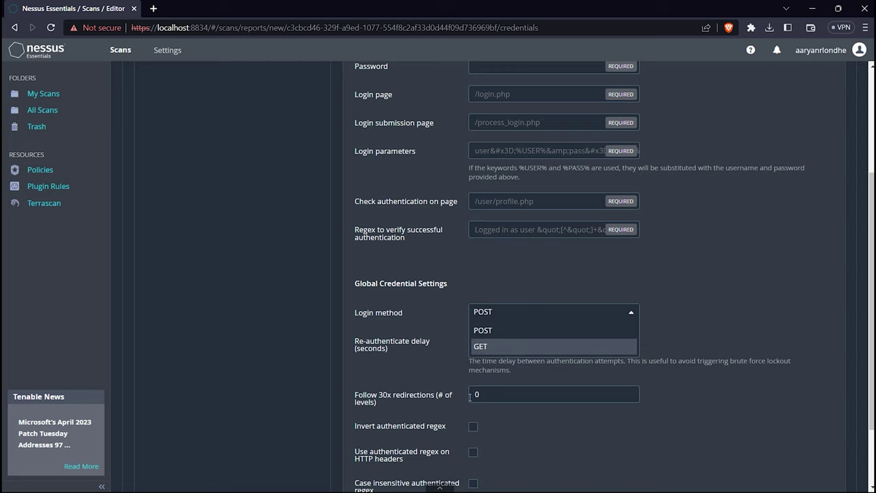
{"action": "scroll", "coordinate": [424, 328], "scroll_direction": "up", "scroll_amount": 3}
{"action": "right_click", "coordinate": [446, 290]}
{"action": "left_click", "coordinate": [308, 228]}
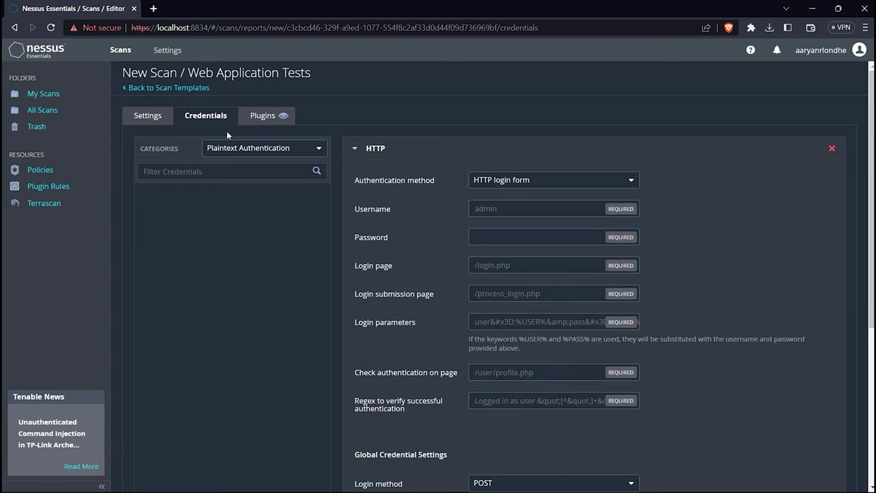
Review the scan's plugin families and look through the plugins in the Web Servers family.
{"action": "left_click", "coordinate": [246, 118]}
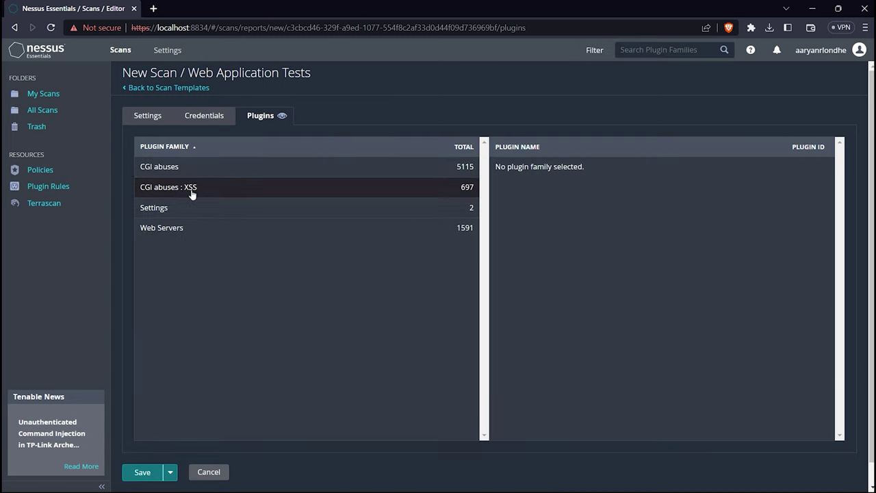
{"action": "left_click", "coordinate": [195, 233]}
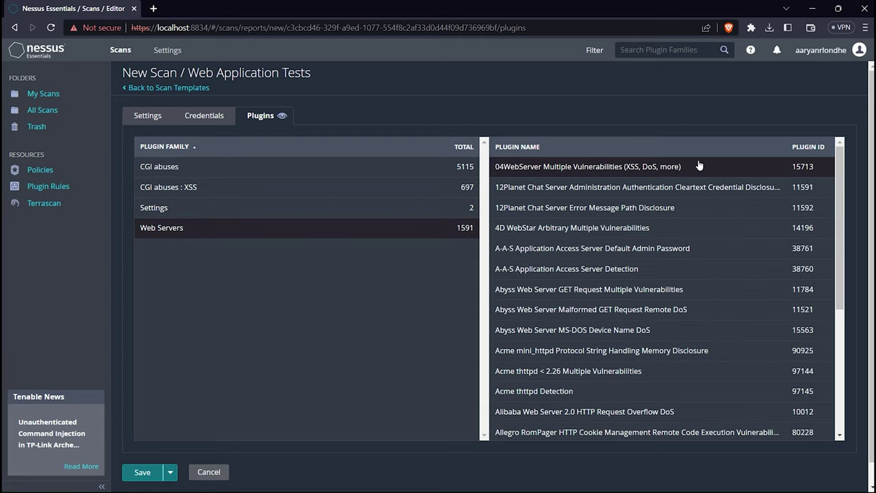
{"action": "scroll", "coordinate": [699, 166], "scroll_direction": "down", "scroll_amount": 10}
{"action": "scroll", "coordinate": [677, 344], "scroll_direction": "up", "scroll_amount": 10}
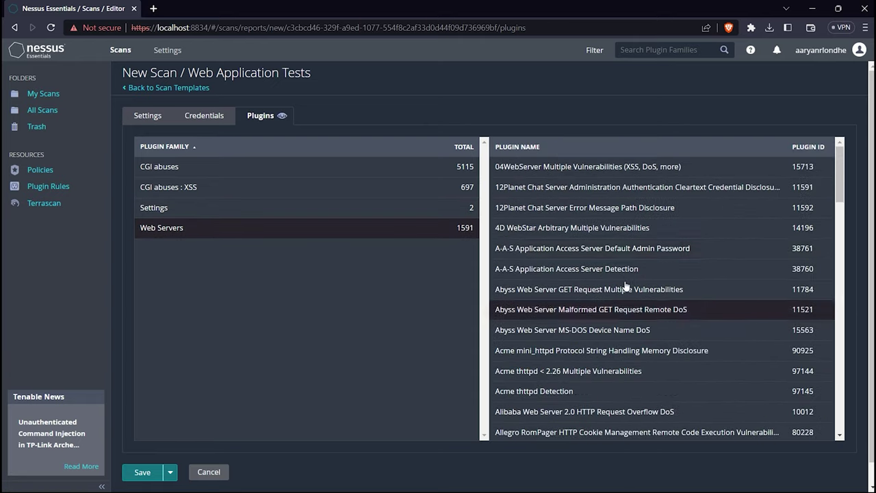
{"action": "left_click", "coordinate": [206, 119]}
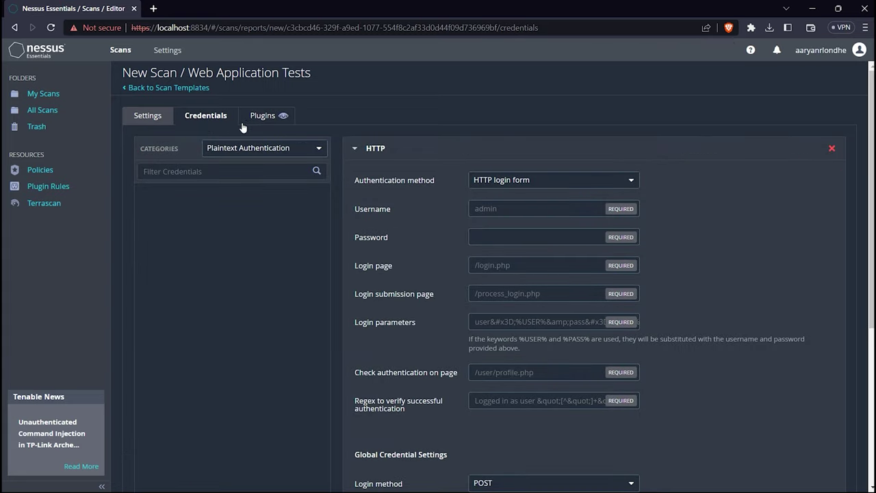
{"action": "left_click", "coordinate": [247, 120]}
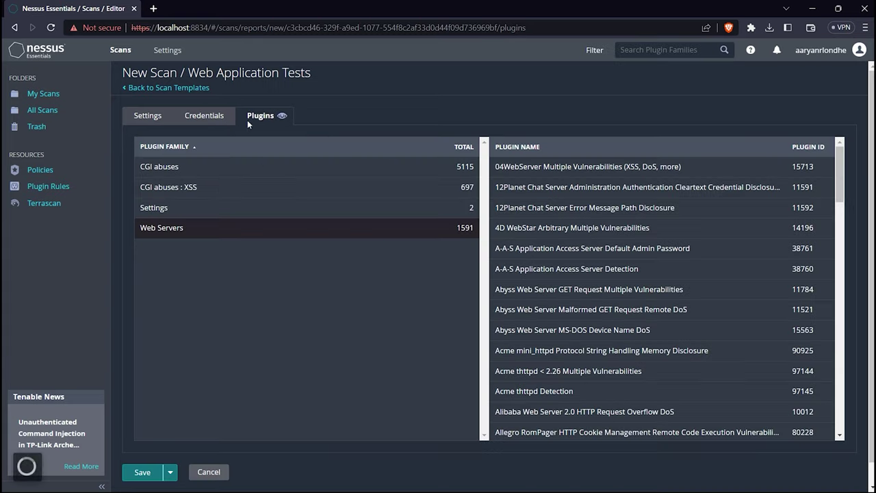
Enable the scan's schedule to check its frequency options and disable the schedule again.
{"action": "left_click", "coordinate": [148, 117]}
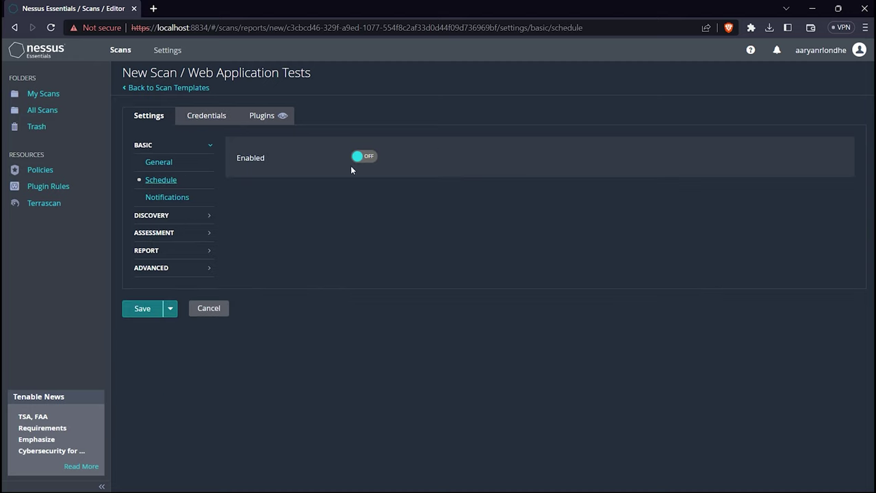
{"action": "left_click", "coordinate": [356, 157]}
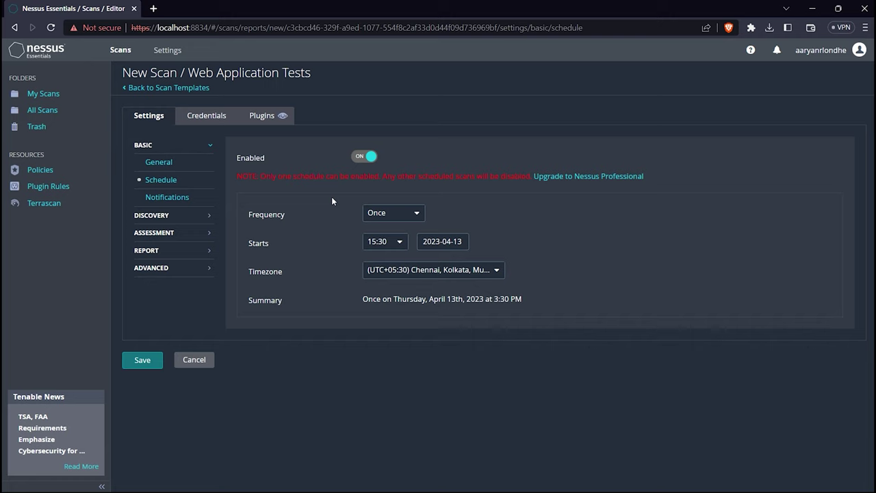
{"action": "left_click", "coordinate": [414, 214]}
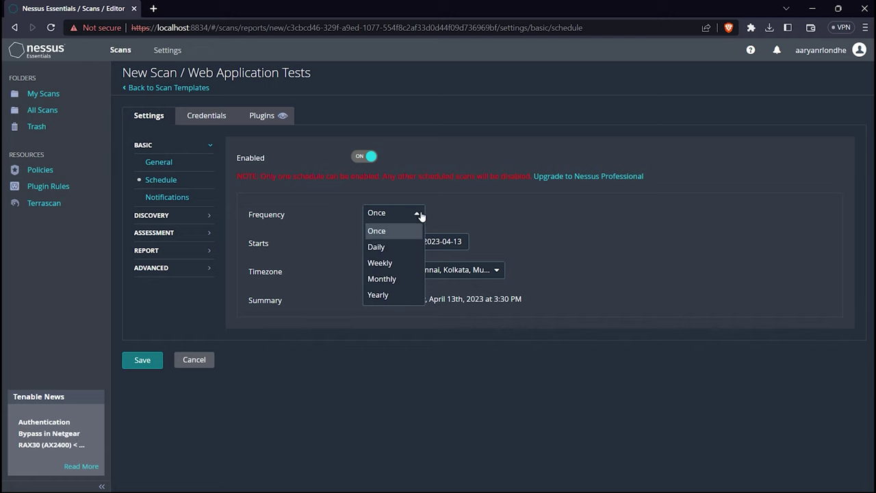
{"action": "left_click", "coordinate": [407, 209]}
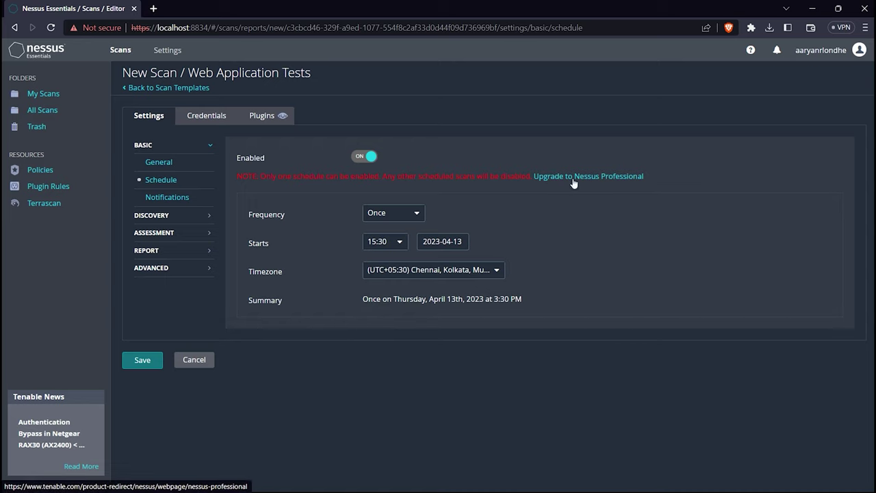
{"action": "left_click", "coordinate": [370, 163]}
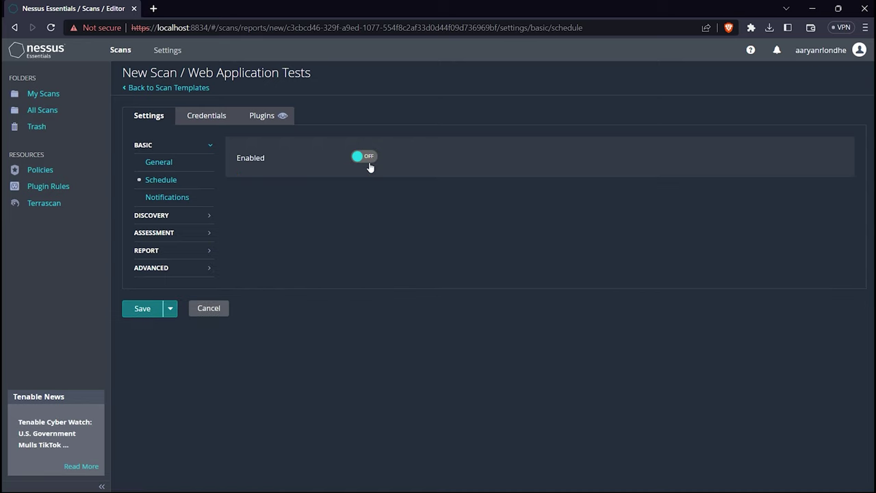
Review the scan's email notification settings and the linked SMTP Server page with its encryption options in a separate tab.
{"action": "left_click", "coordinate": [162, 197]}
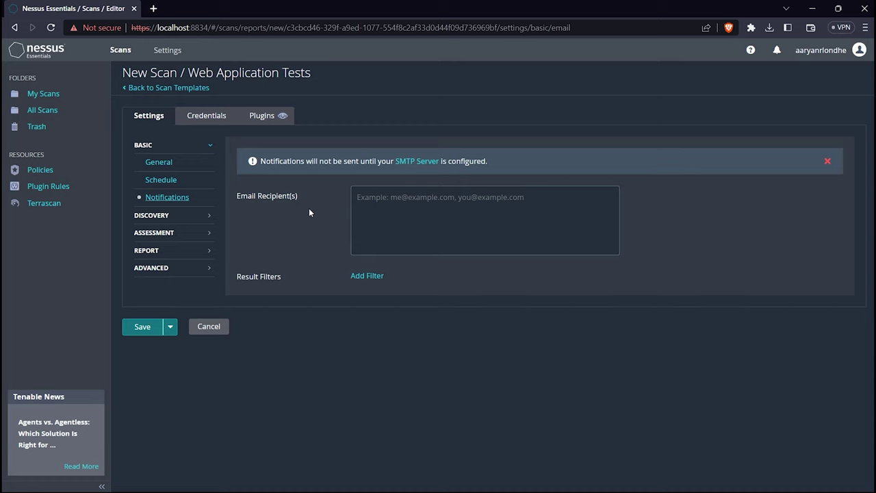
{"action": "right_click", "coordinate": [426, 165]}
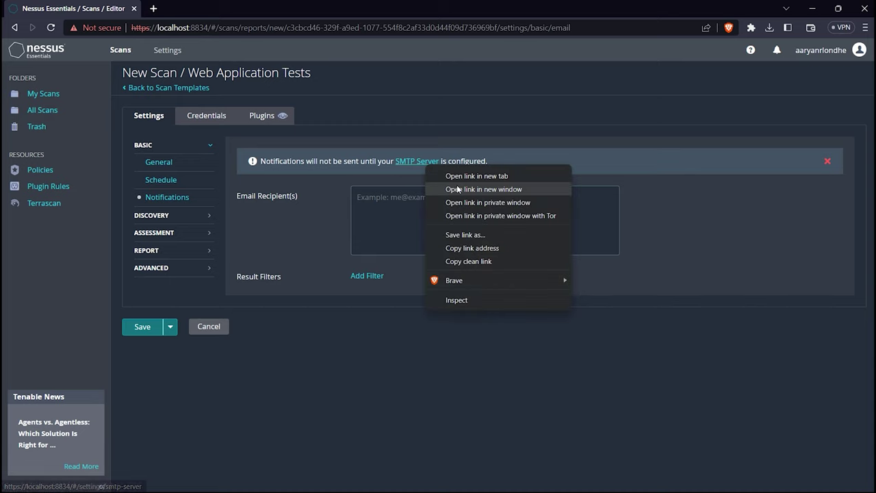
{"action": "left_click", "coordinate": [452, 176]}
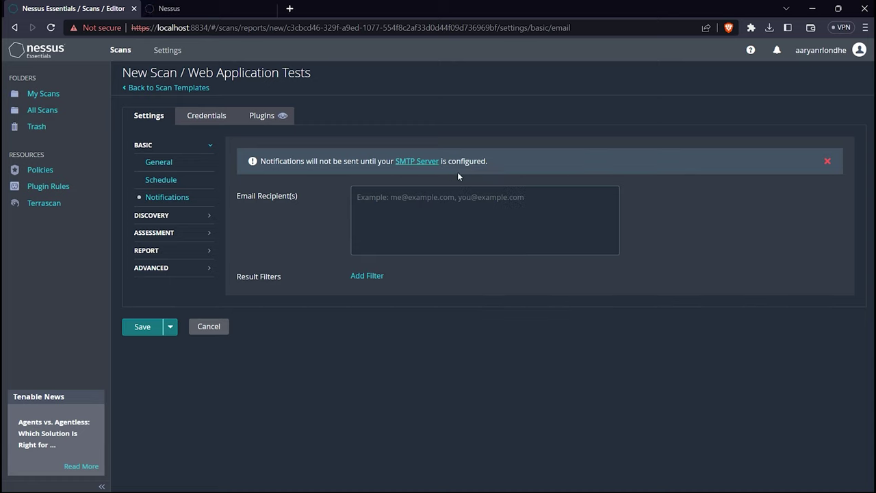
{"action": "left_click", "coordinate": [185, 8]}
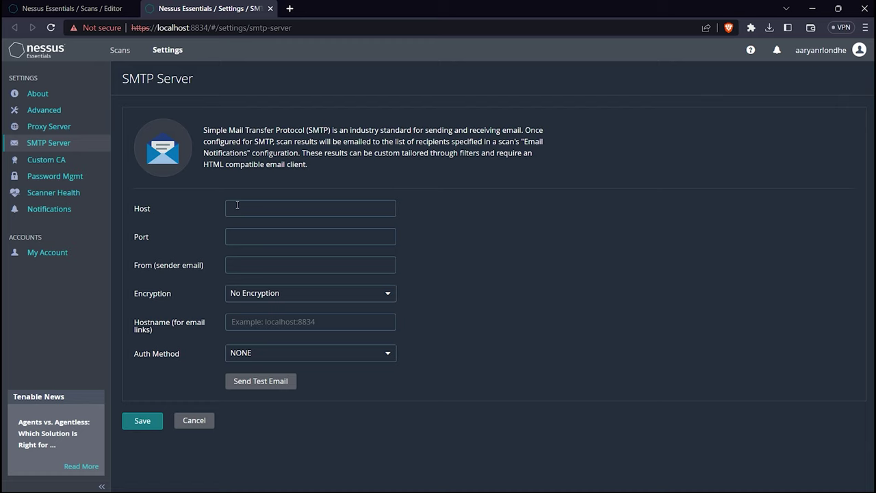
{"action": "left_click", "coordinate": [286, 294]}
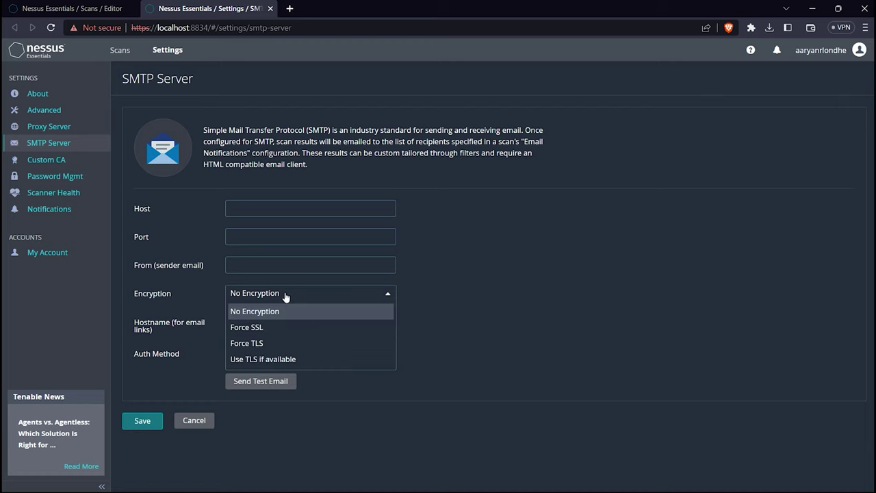
{"action": "left_click", "coordinate": [278, 310]}
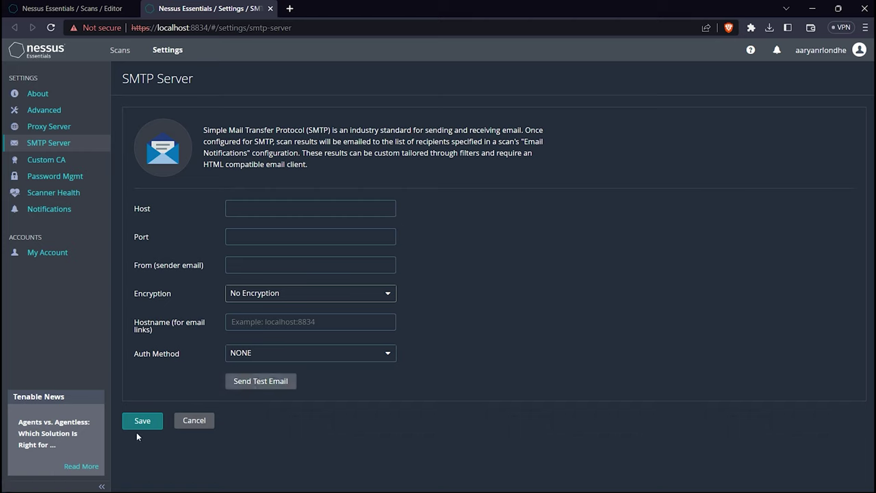
{"action": "left_click", "coordinate": [274, 9]}
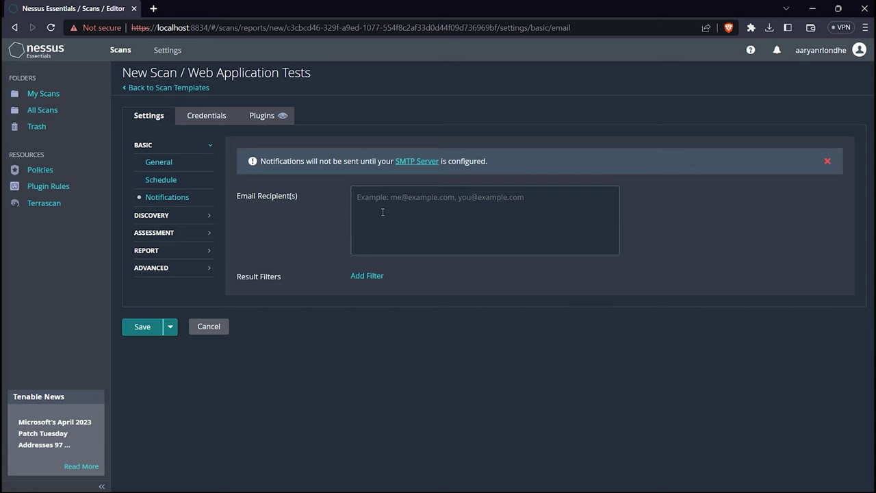
Review the Discovery scan type options and view the scan's Assessment settings.
{"action": "left_click", "coordinate": [213, 215]}
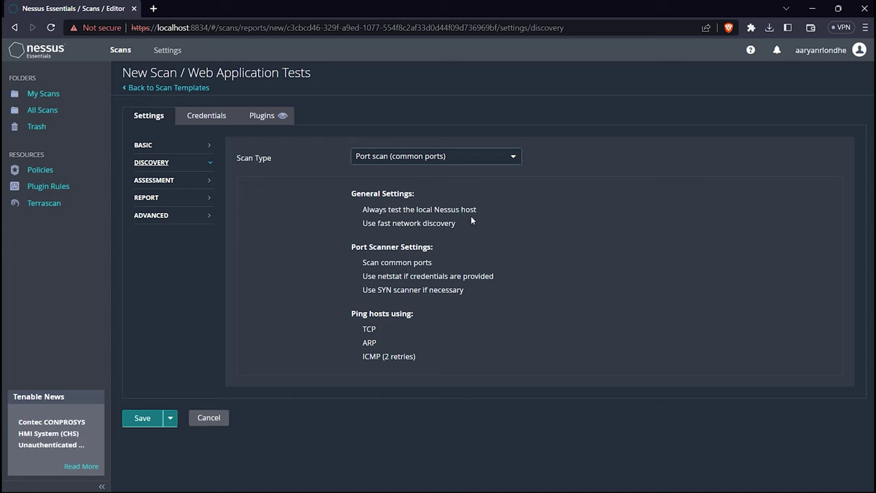
{"action": "left_click", "coordinate": [407, 159]}
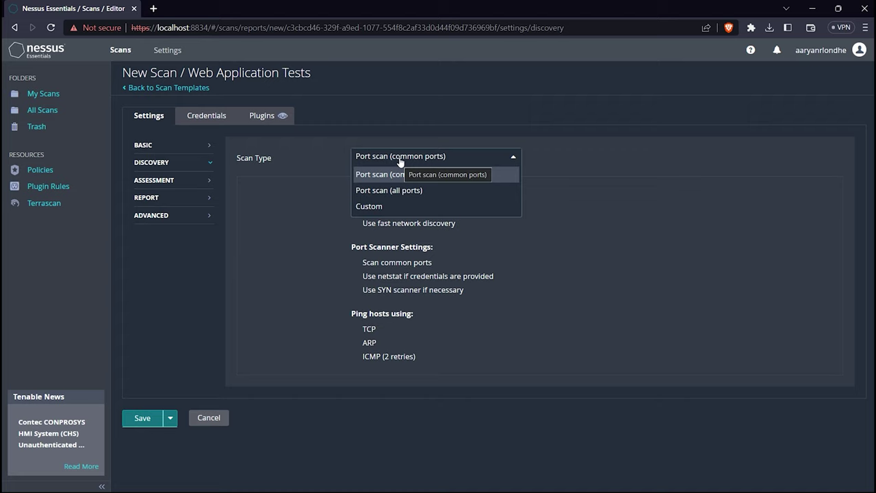
{"action": "left_click", "coordinate": [401, 159]}
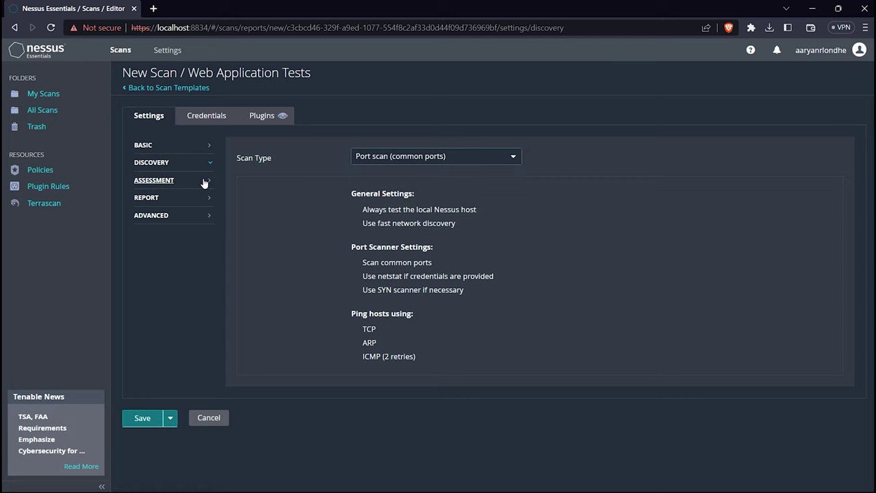
{"action": "left_click", "coordinate": [204, 180]}
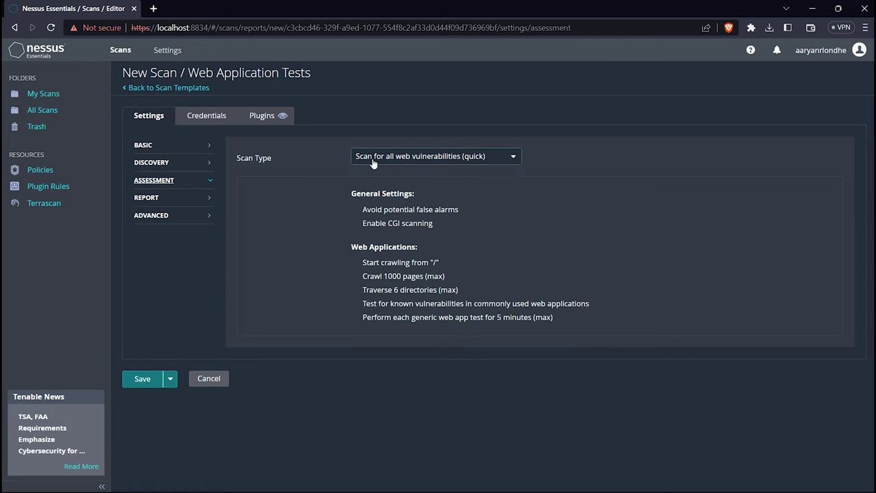
Check the Custom assessment option and set the Assessment scan type to Scan for known web vulnerabilities.
{"action": "left_click", "coordinate": [432, 161]}
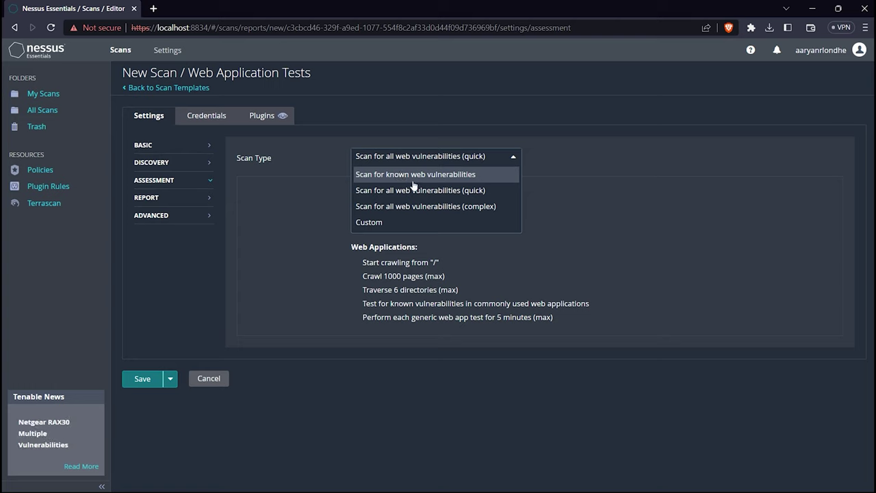
{"action": "left_click", "coordinate": [385, 223]}
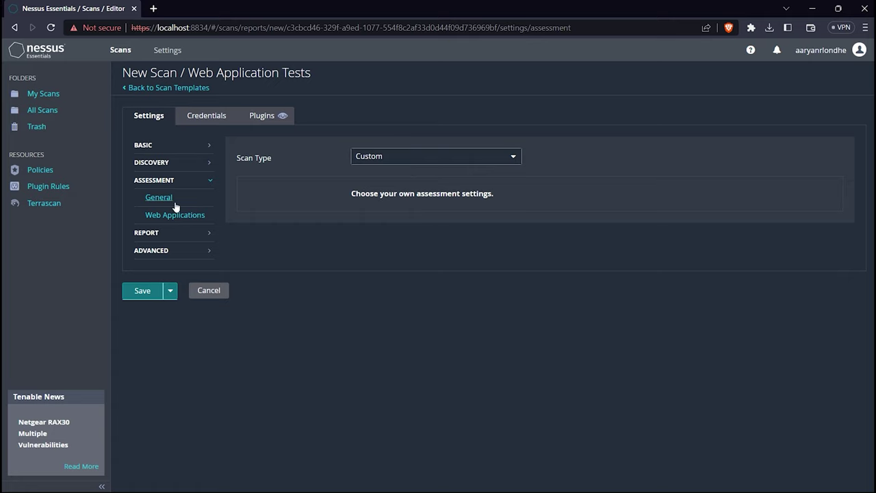
{"action": "left_click", "coordinate": [430, 163]}
{"action": "left_click", "coordinate": [406, 177]}
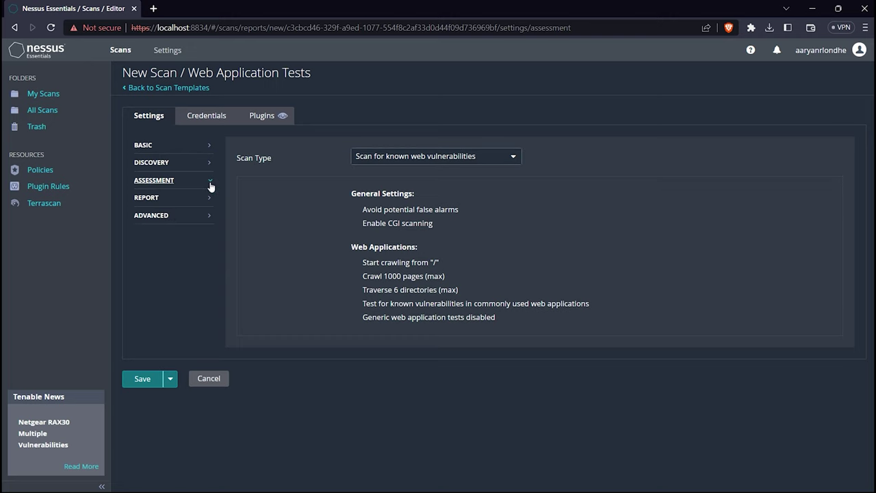
Review the scan's Report processing and output settings and its Advanced scan type options, keeping the Default type.
{"action": "left_click", "coordinate": [149, 199]}
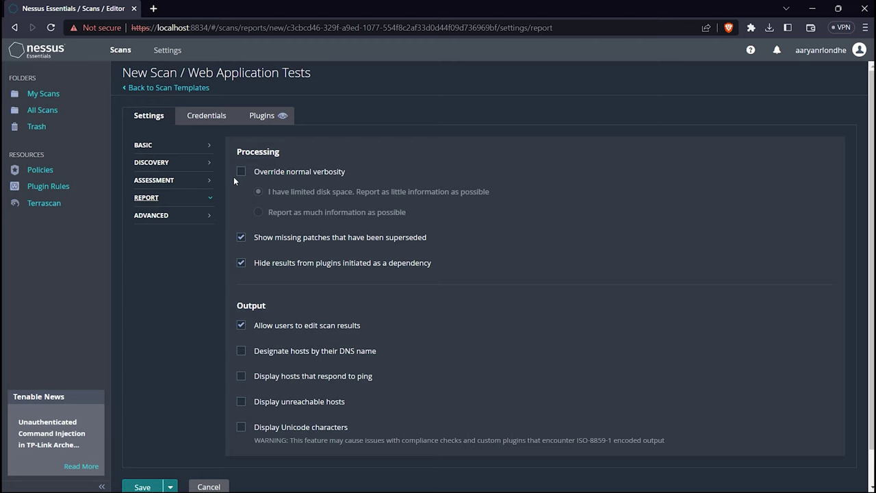
{"action": "scroll", "coordinate": [274, 370], "scroll_direction": "down", "scroll_amount": 1}
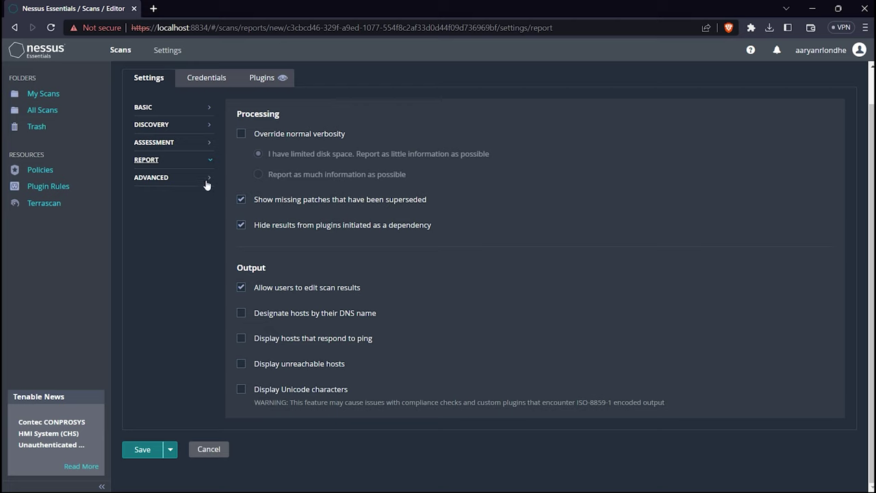
{"action": "left_click", "coordinate": [170, 178]}
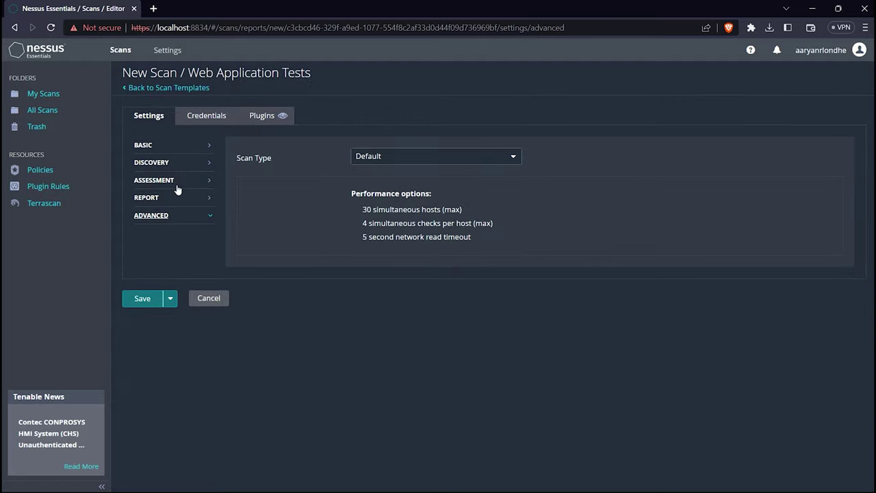
{"action": "left_click", "coordinate": [385, 157]}
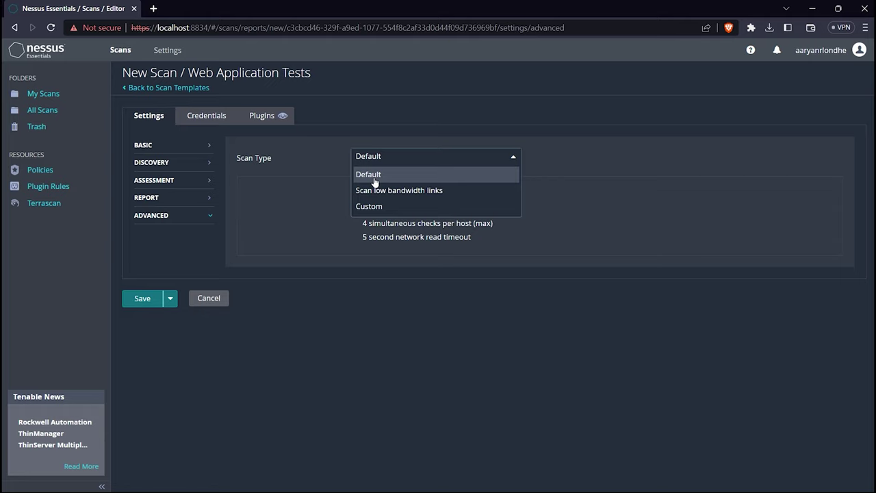
{"action": "left_click", "coordinate": [374, 176]}
Check the scan's general Basic settings, save the Vulnweb scan and launch it from My Scans.
{"action": "left_click", "coordinate": [176, 146]}
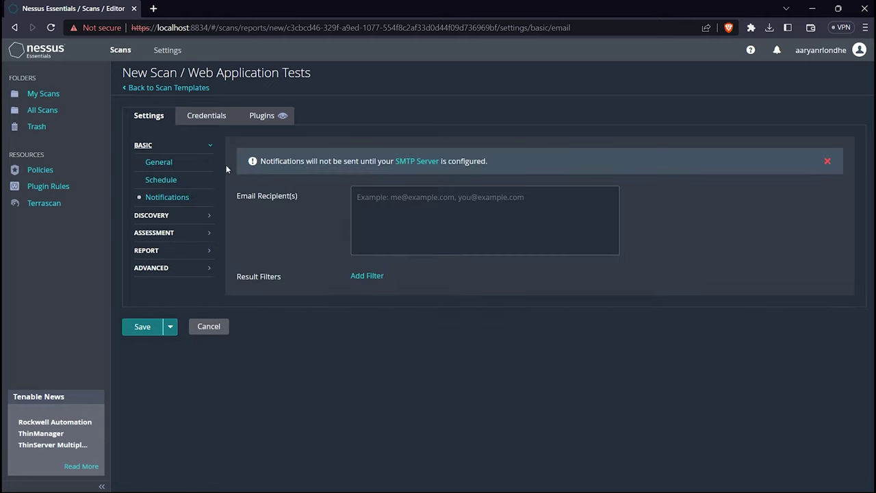
{"action": "left_click", "coordinate": [153, 165]}
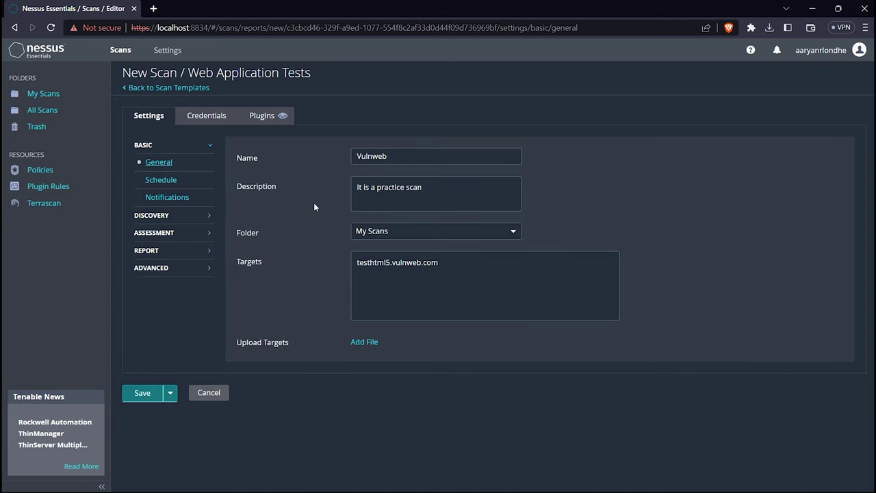
{"action": "left_click", "coordinate": [142, 393]}
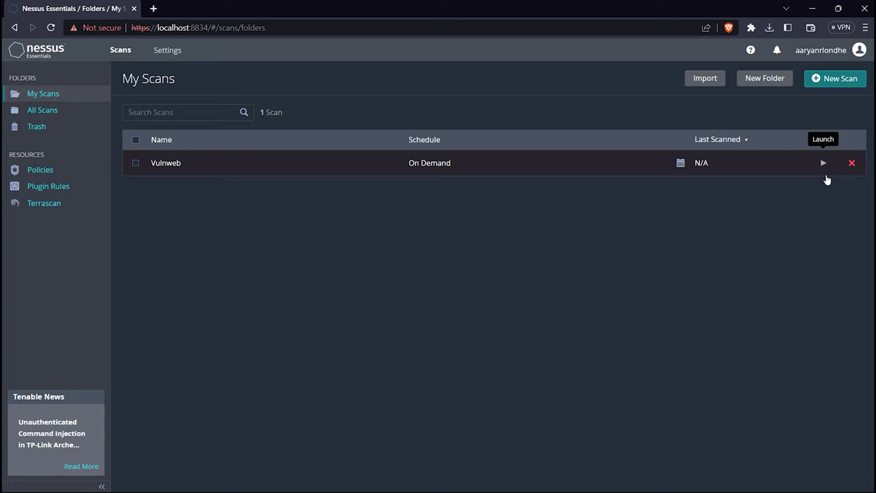
{"action": "left_click", "coordinate": [823, 169]}
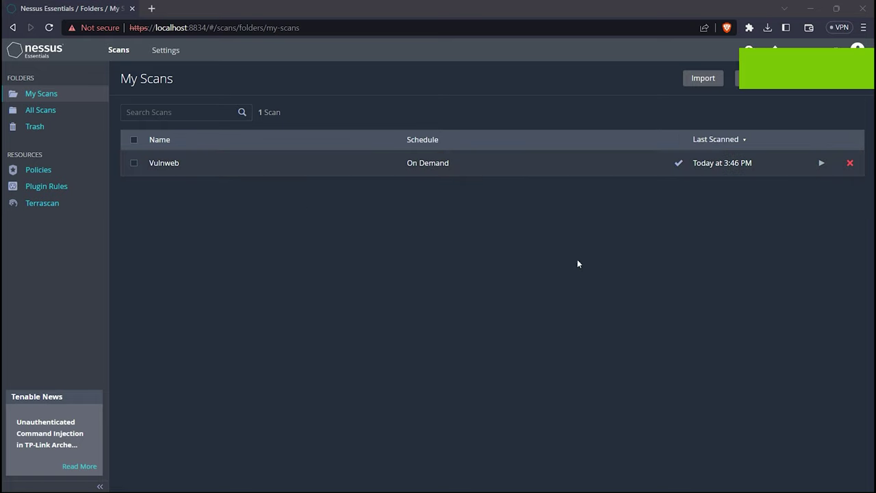
Open the completed Vulnweb scan's results and examine its scan details and the vulnerability severity chart.
{"action": "left_click", "coordinate": [185, 163]}
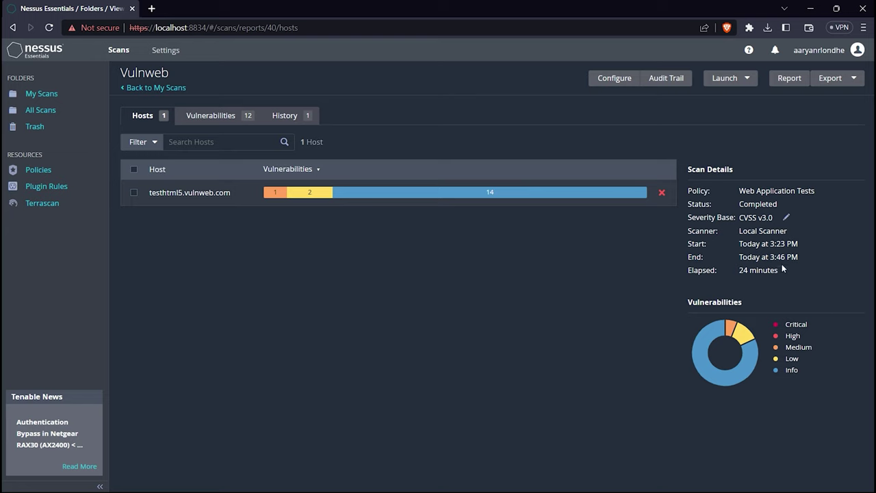
{"action": "mouse_move", "coordinate": [756, 354]}
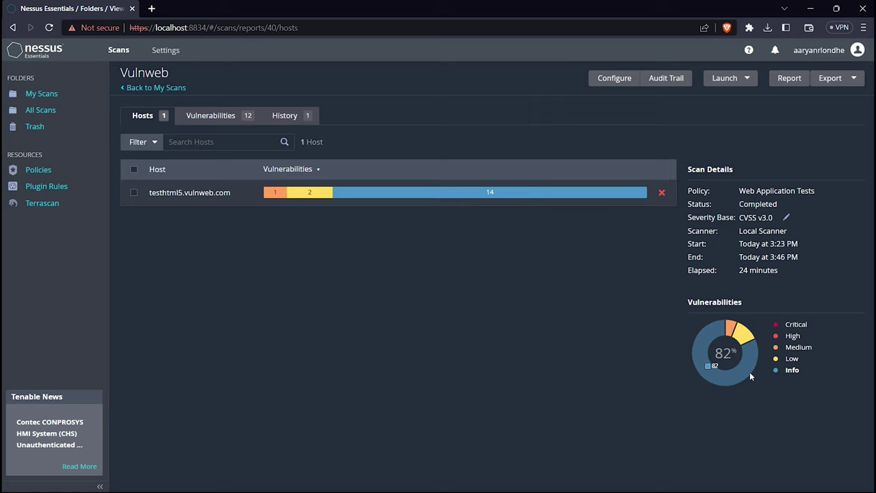
{"action": "mouse_move", "coordinate": [734, 329]}
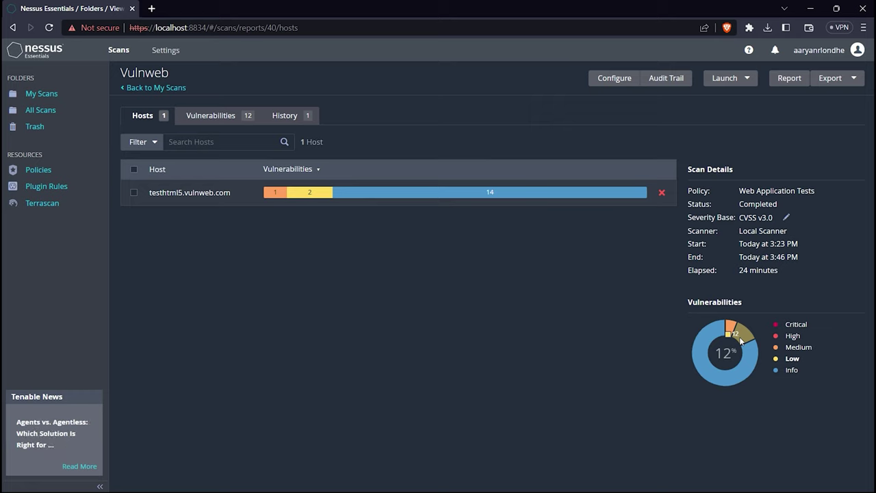
Read the description, solution, output and risk information of the medium-severity clickjacking finding in the vulnerabilities list, and return to the list.
{"action": "left_click", "coordinate": [241, 117]}
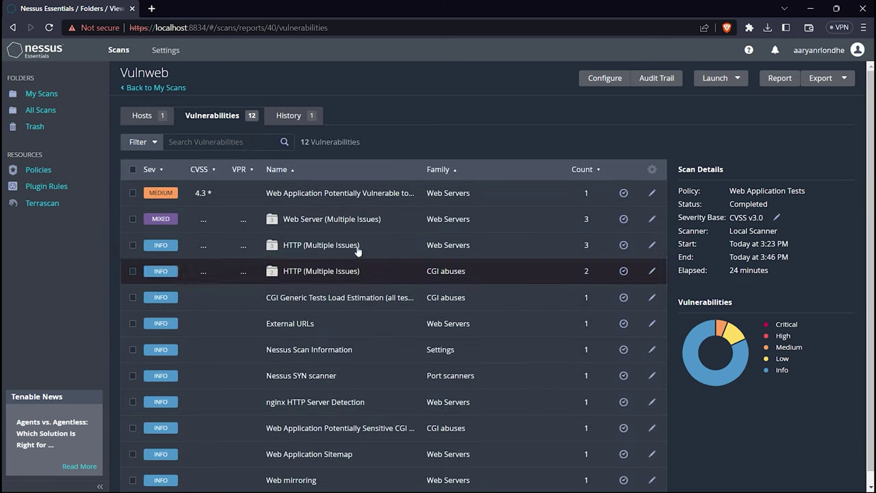
{"action": "left_click", "coordinate": [333, 207]}
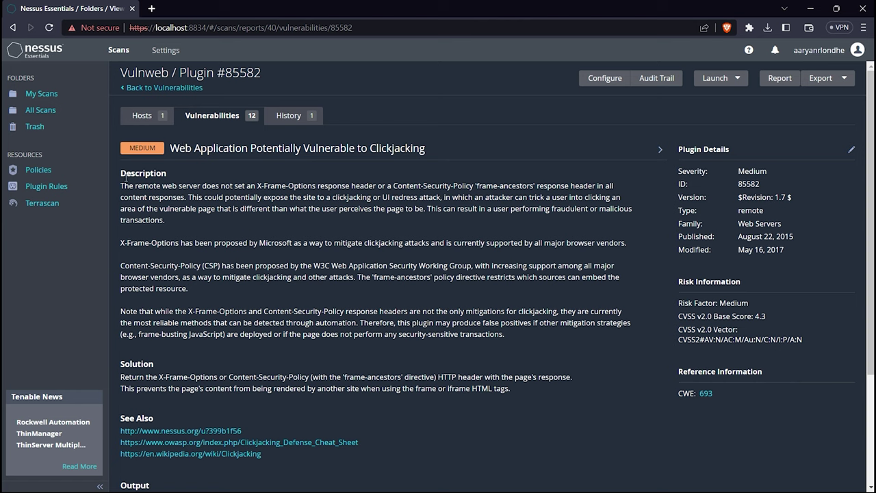
{"action": "left_click_drag", "start_coordinate": [125, 176], "coordinate": [194, 291]}
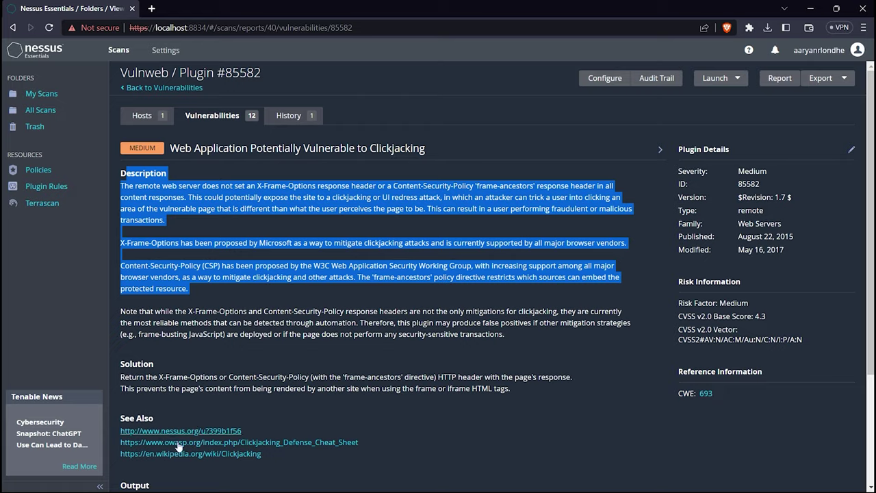
{"action": "scroll", "coordinate": [213, 465], "scroll_direction": "down", "scroll_amount": 3}
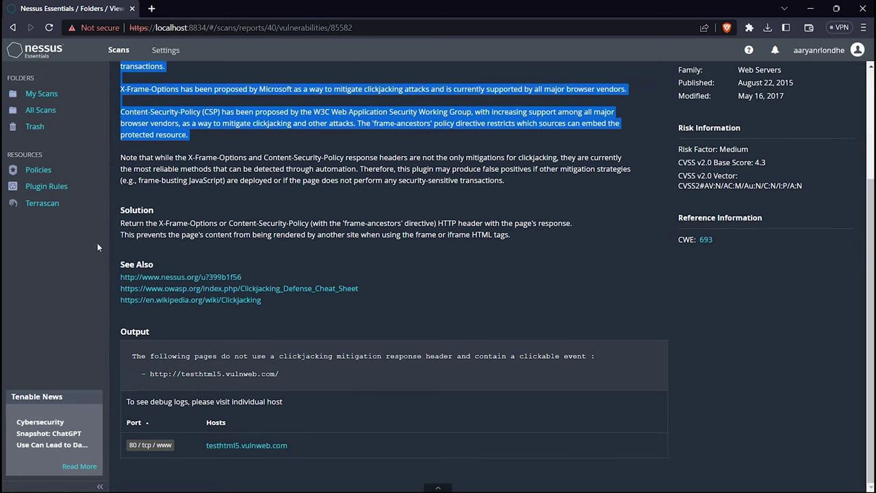
{"action": "left_click", "coordinate": [391, 332]}
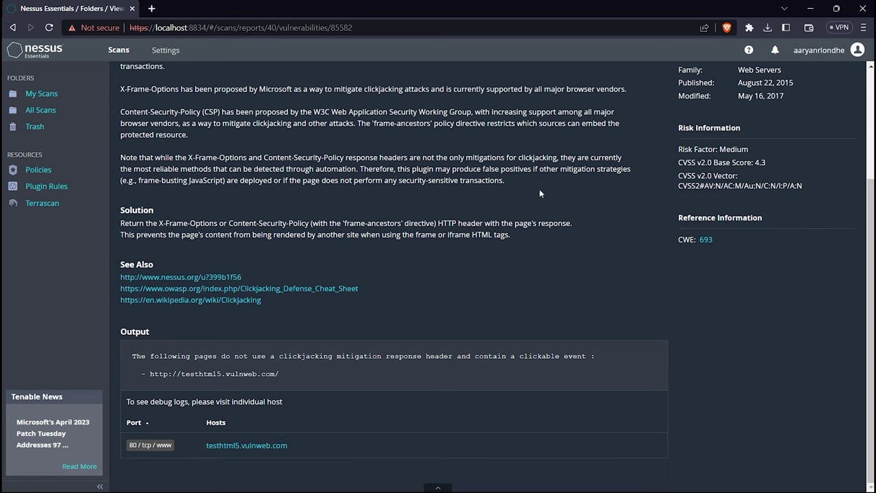
{"action": "scroll", "coordinate": [580, 185], "scroll_direction": "up", "scroll_amount": 2}
{"action": "scroll", "coordinate": [580, 185], "scroll_direction": "up", "scroll_amount": 1}
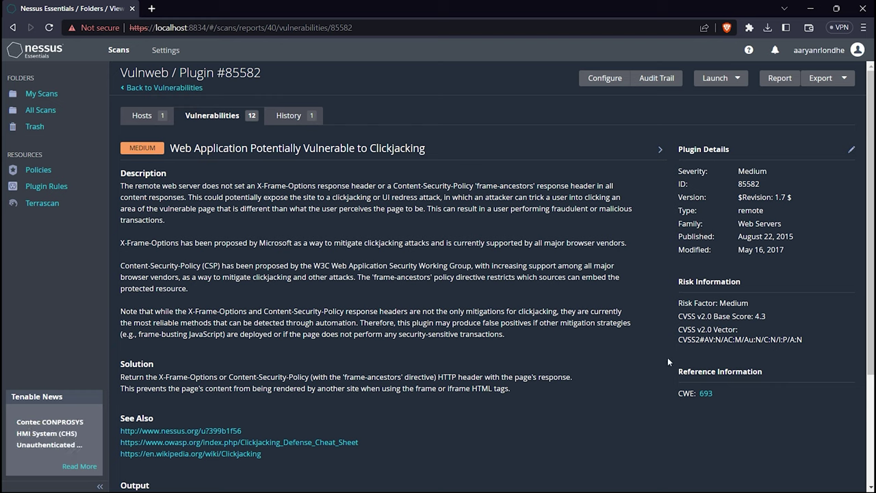
{"action": "left_click", "coordinate": [147, 89]}
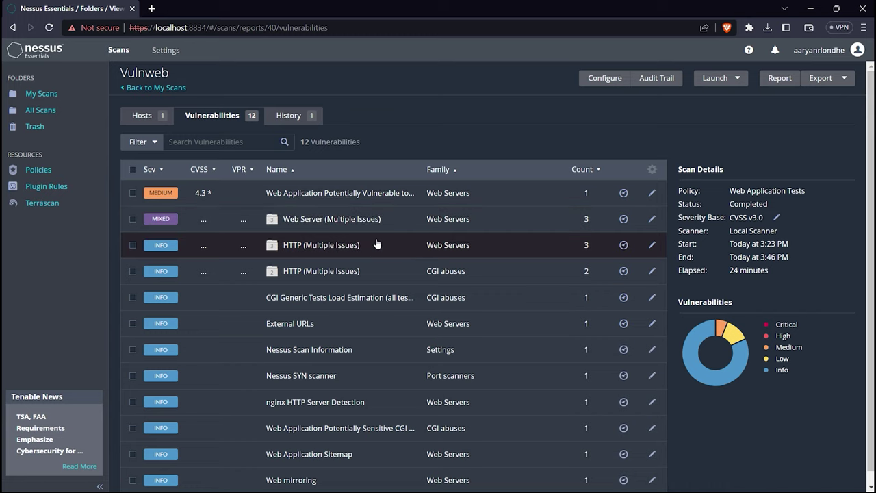
Review the findings grouped under Web Server (Multiple Issues) and view the scan's history.
{"action": "left_click", "coordinate": [373, 220]}
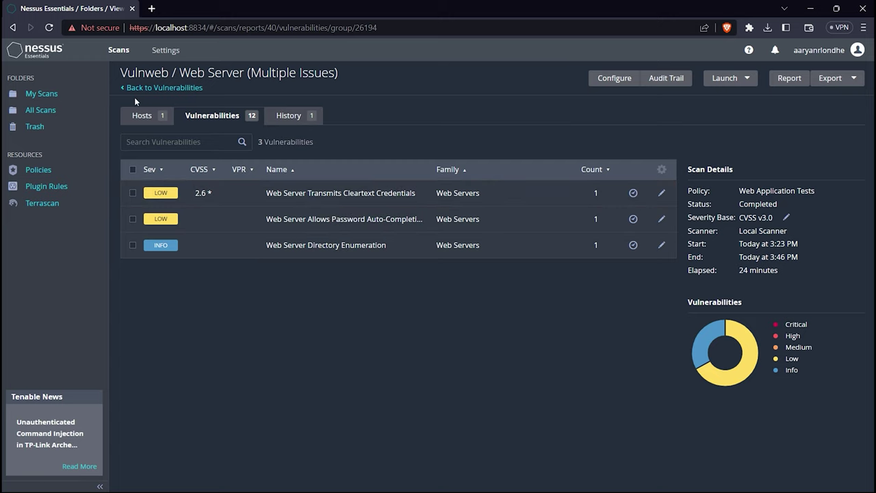
{"action": "left_click", "coordinate": [185, 89]}
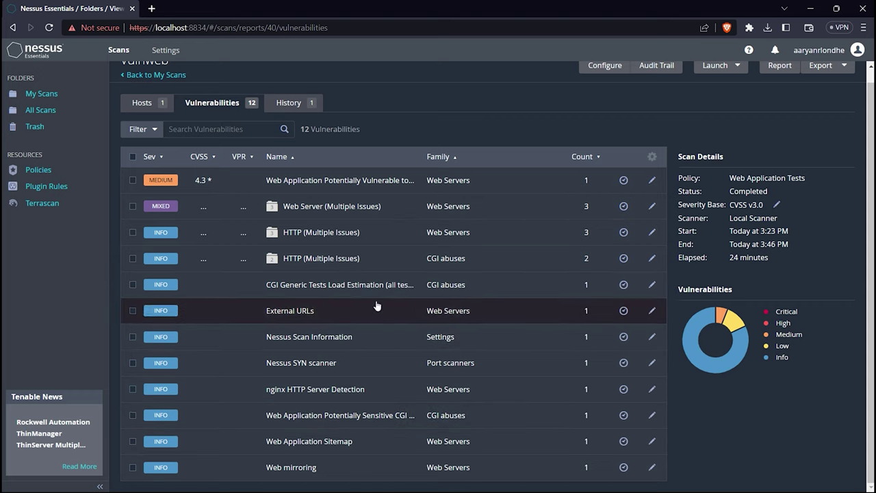
{"action": "left_click", "coordinate": [293, 103]}
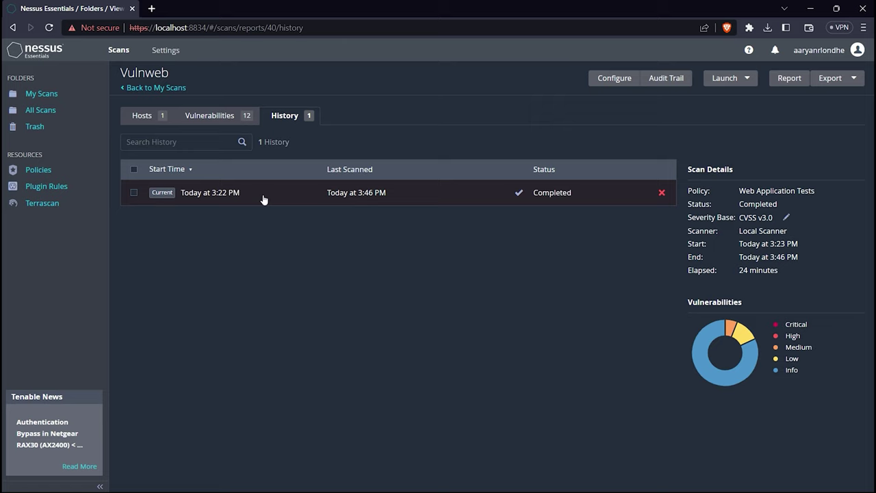
Check which launch and export options are available for the Vulnweb scan without running either.
{"action": "left_click", "coordinate": [744, 82]}
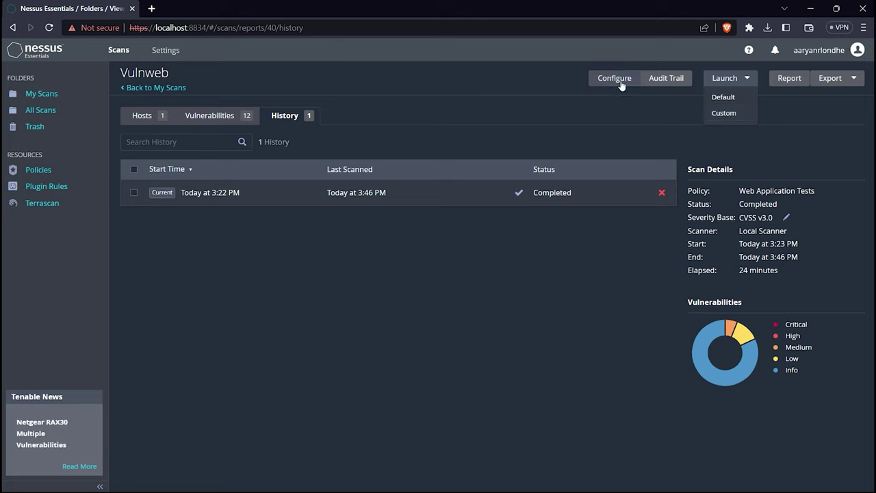
{"action": "left_click", "coordinate": [842, 80]}
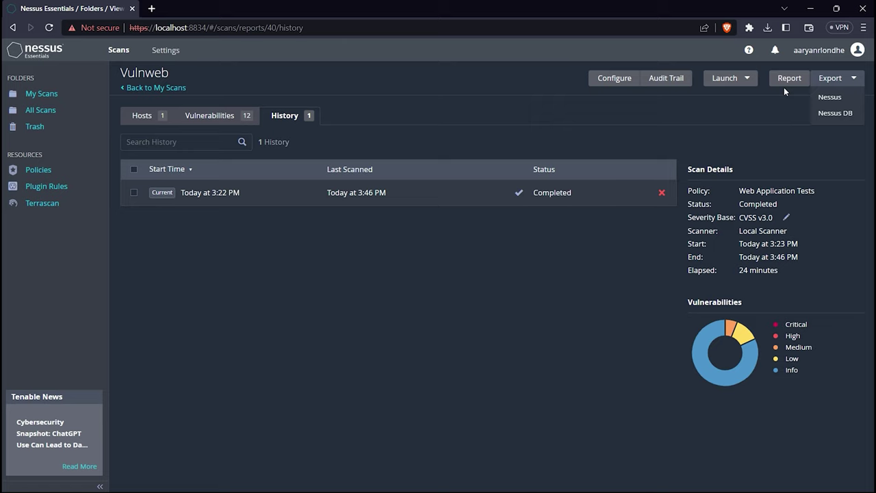
{"action": "left_click", "coordinate": [599, 260]}
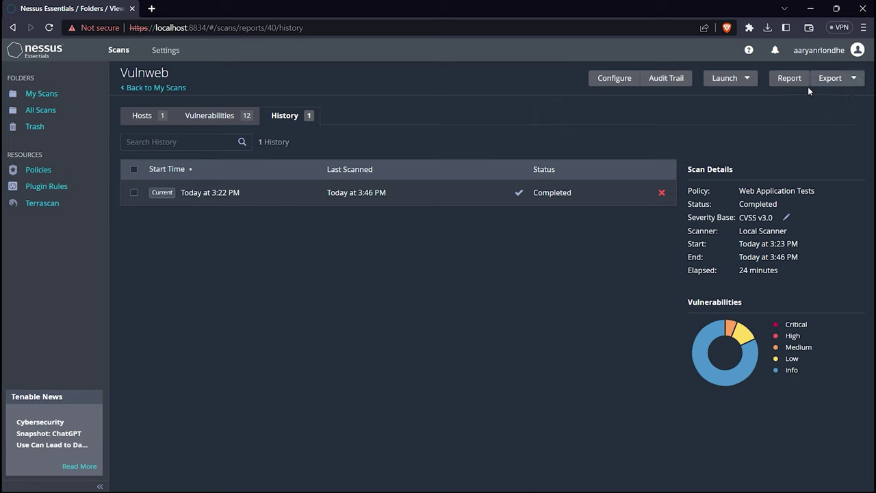
Generate a PDF report with the Complete List of Vulnerabilities by Host template and save it as Vulnweb_ckm4w0 in Downloads.
{"action": "left_click", "coordinate": [789, 79]}
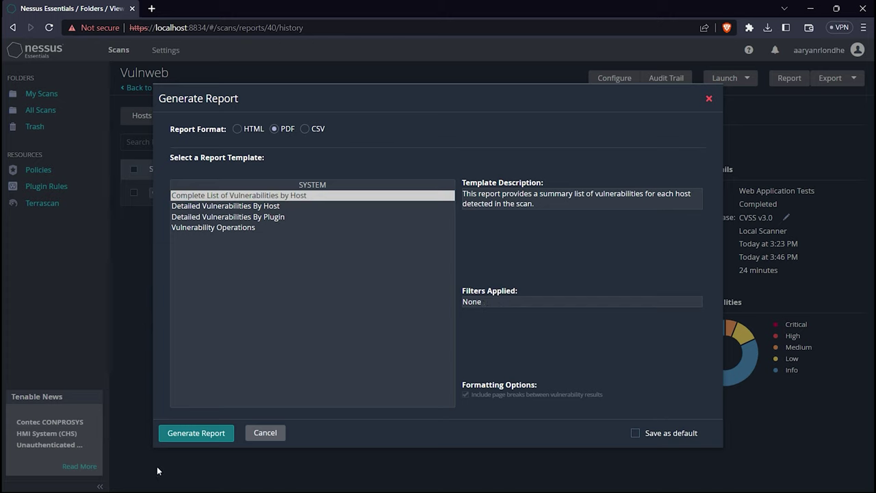
{"action": "left_click", "coordinate": [201, 435]}
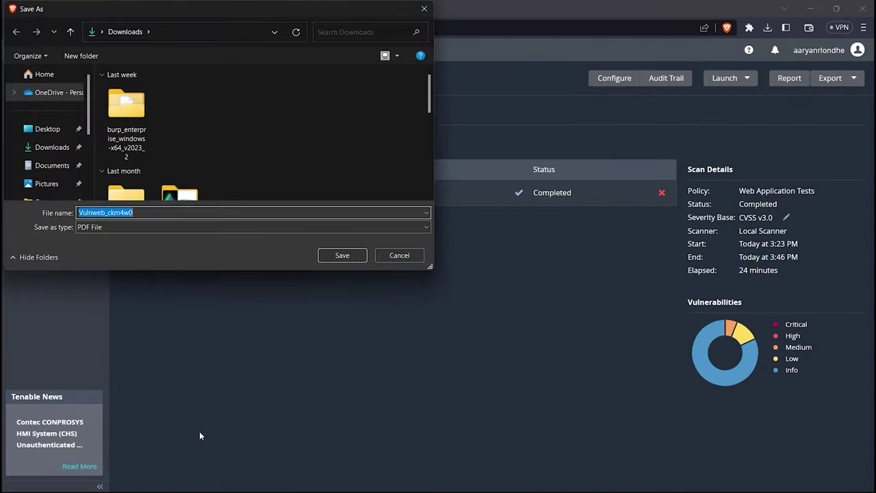
{"action": "left_click", "coordinate": [343, 255]}
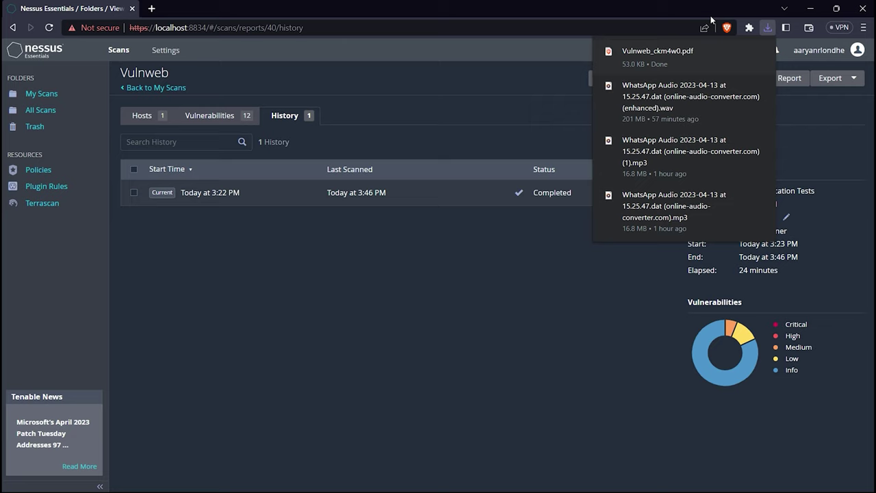
Open the downloaded Vulnweb_ckm4w0.pdf report and read through its severity summary and vulnerability list for testhtml5.vulnweb.com.
{"action": "left_click", "coordinate": [683, 66]}
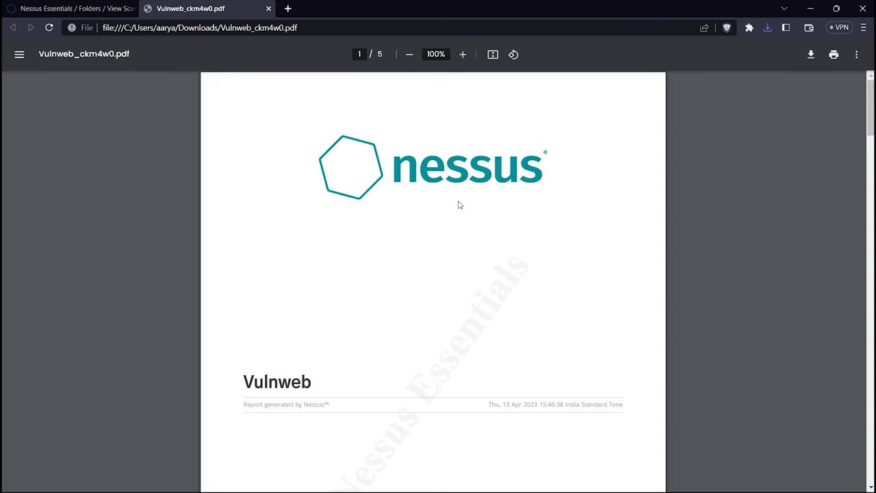
{"action": "scroll", "coordinate": [459, 178], "scroll_direction": "down", "scroll_amount": 7}
{"action": "scroll", "coordinate": [459, 173], "scroll_direction": "down", "scroll_amount": 3}
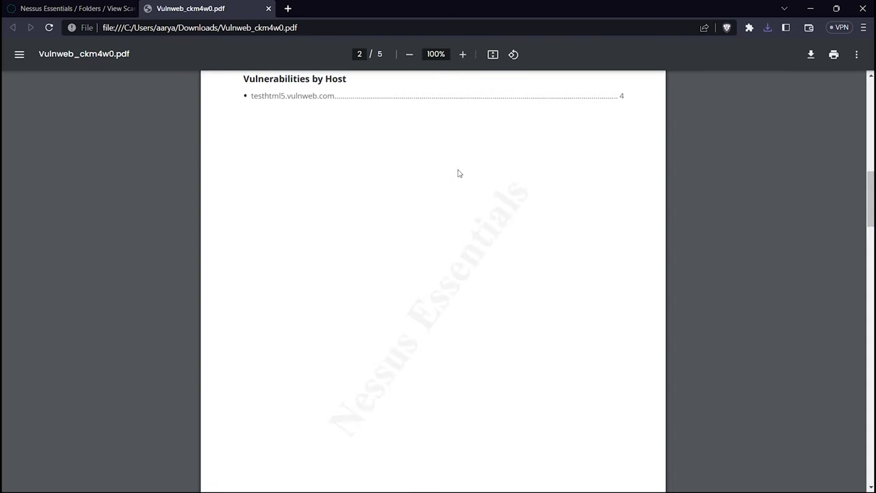
{"action": "scroll", "coordinate": [458, 173], "scroll_direction": "down", "scroll_amount": 4}
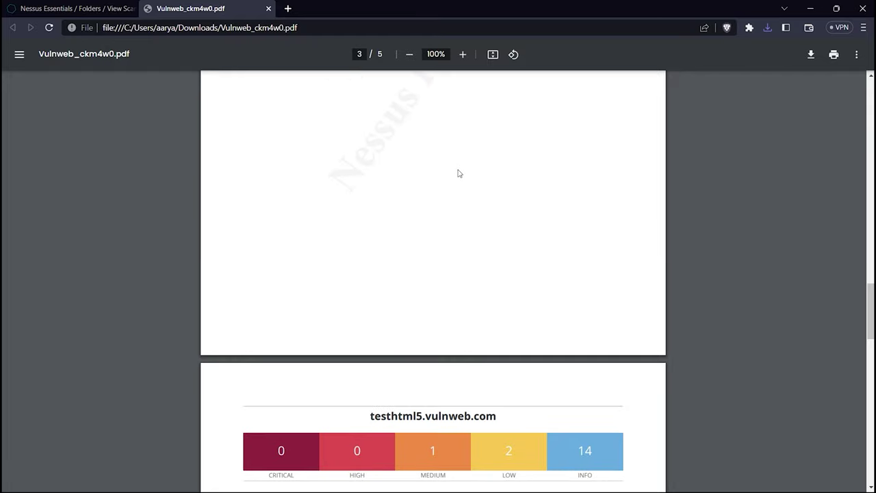
{"action": "scroll", "coordinate": [460, 174], "scroll_direction": "down", "scroll_amount": 5}
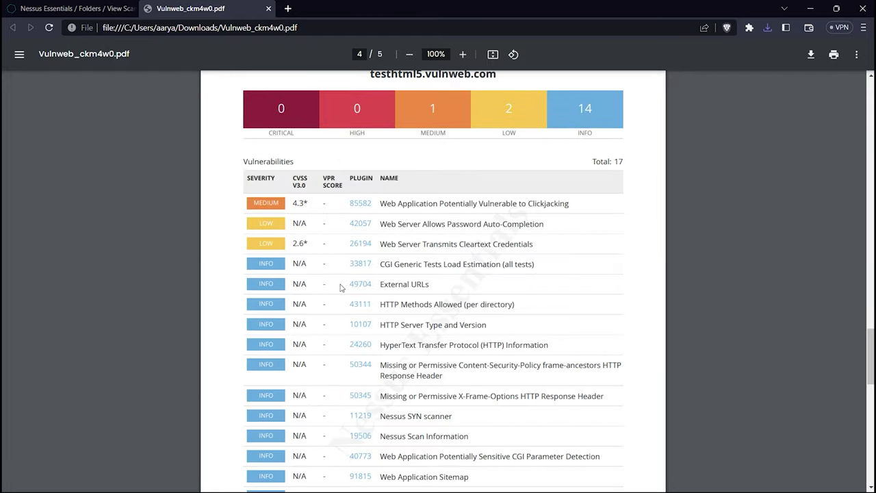
{"action": "scroll", "coordinate": [326, 192], "scroll_direction": "down", "scroll_amount": 5}
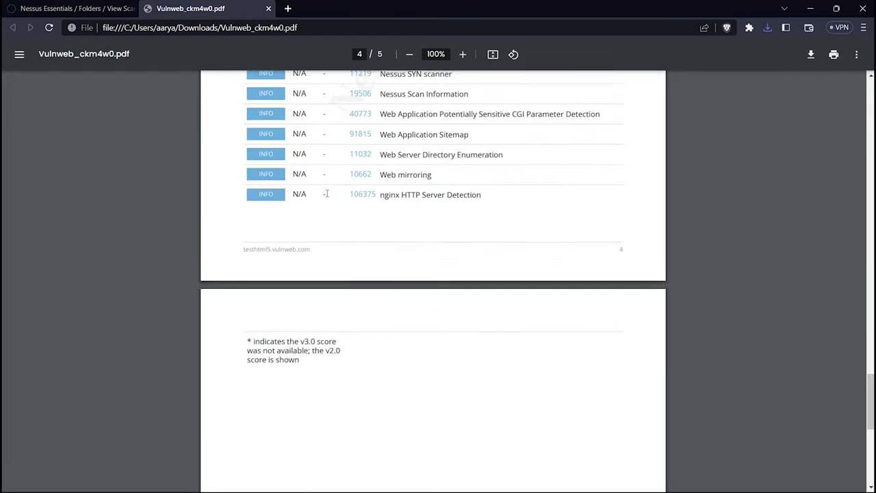
Recheck the severity summary and the vulnerability list for testhtml5.vulnweb.com in the PDF report.
{"action": "scroll", "coordinate": [326, 194], "scroll_direction": "up", "scroll_amount": 10}
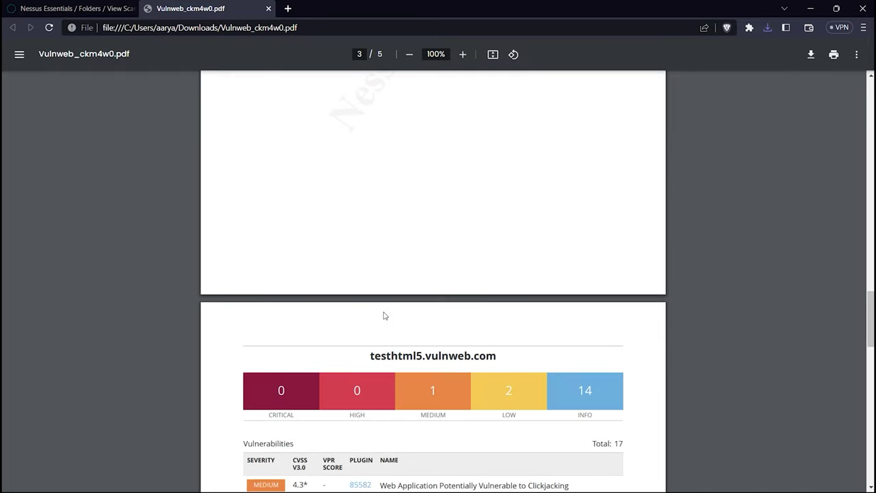
{"action": "scroll", "coordinate": [381, 312], "scroll_direction": "up", "scroll_amount": 9}
{"action": "scroll", "coordinate": [377, 306], "scroll_direction": "down", "scroll_amount": 14}
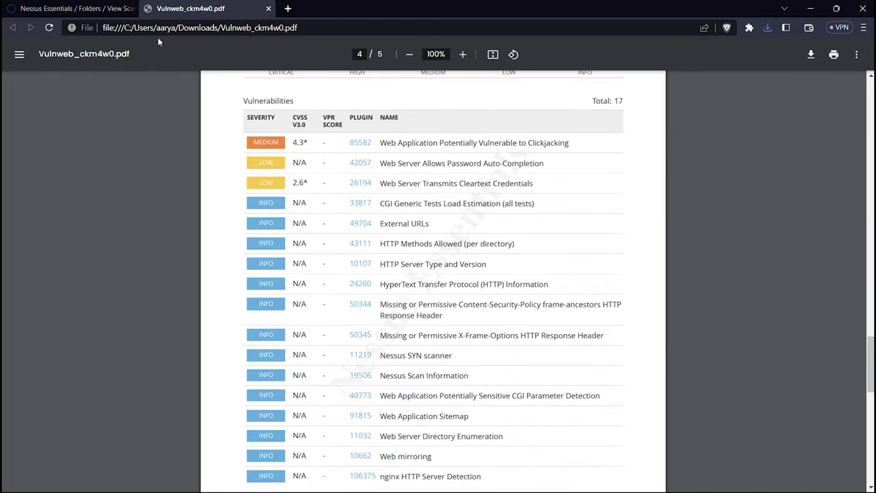
Return to Nessus, open the Tenable News article on Rockwell Automation ThinManager ThinServer, and skim the advisory.
{"action": "left_click", "coordinate": [102, 8]}
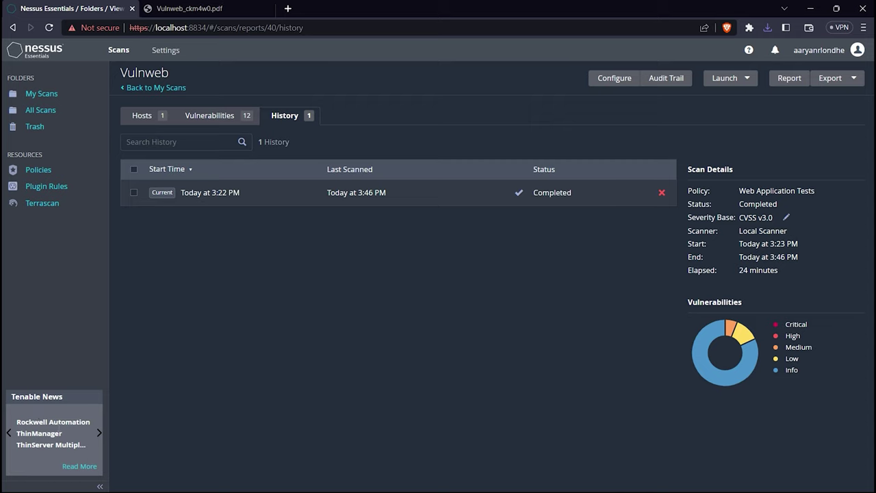
{"action": "left_click", "coordinate": [79, 467]}
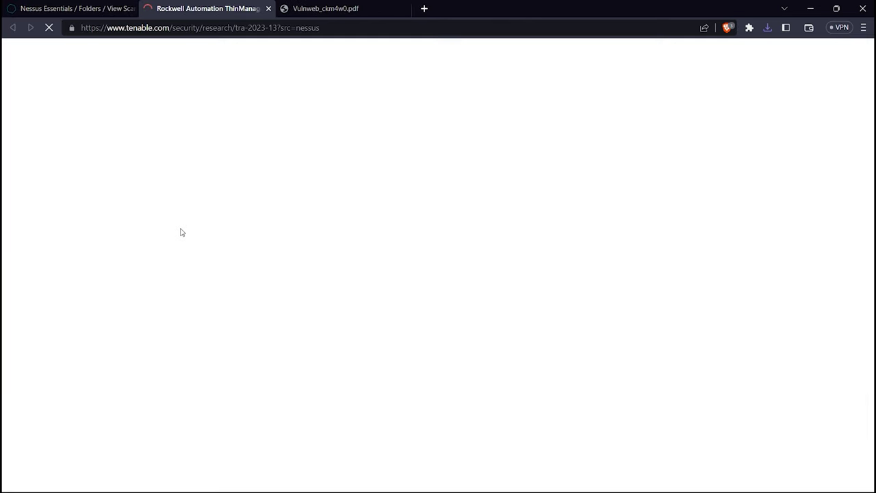
{"action": "scroll", "coordinate": [180, 231], "scroll_direction": "down", "scroll_amount": 5}
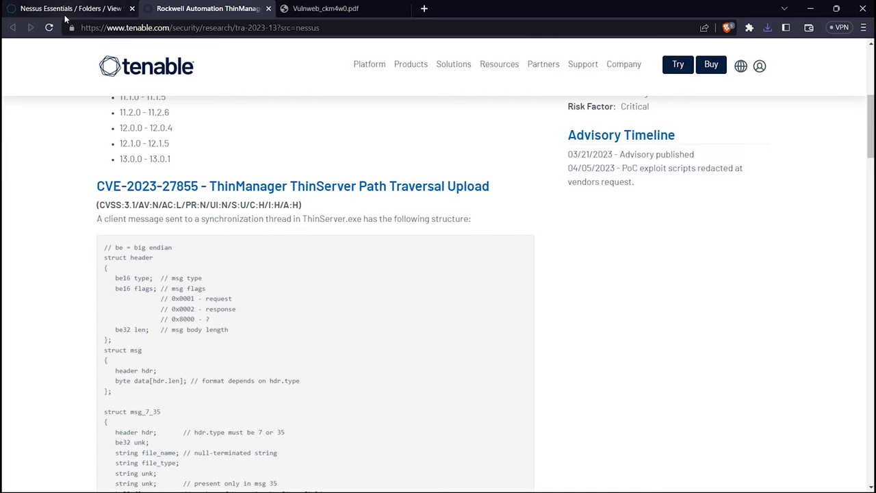
Go back to the Vulnweb scan in Nessus and return to the My Scans list.
{"action": "left_click", "coordinate": [117, 17]}
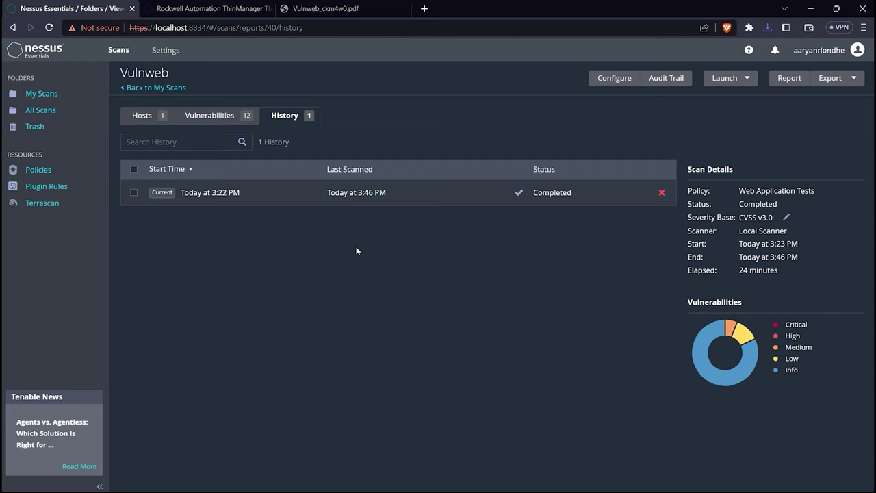
{"action": "left_click", "coordinate": [36, 52]}
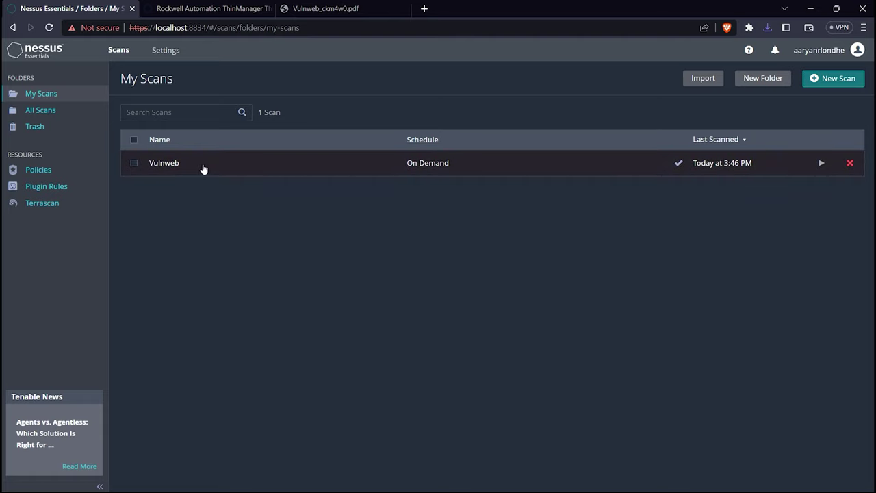